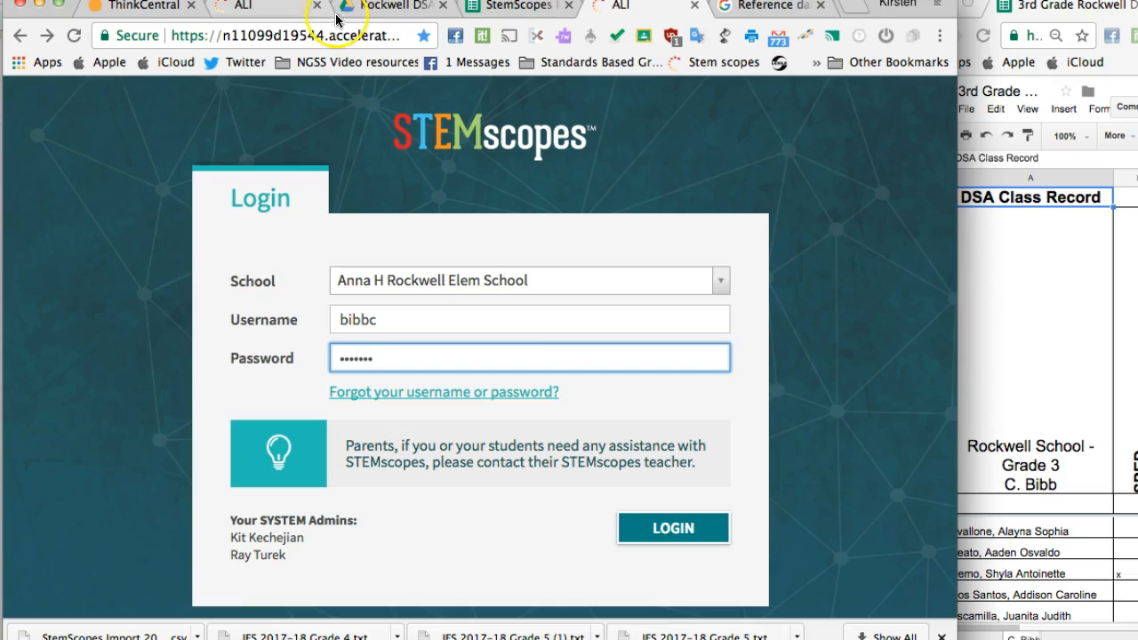
Step: Log in to the teacher account with the filled-in credentials and look over the Teacher Sections on the dashboard
left_click(651, 523)
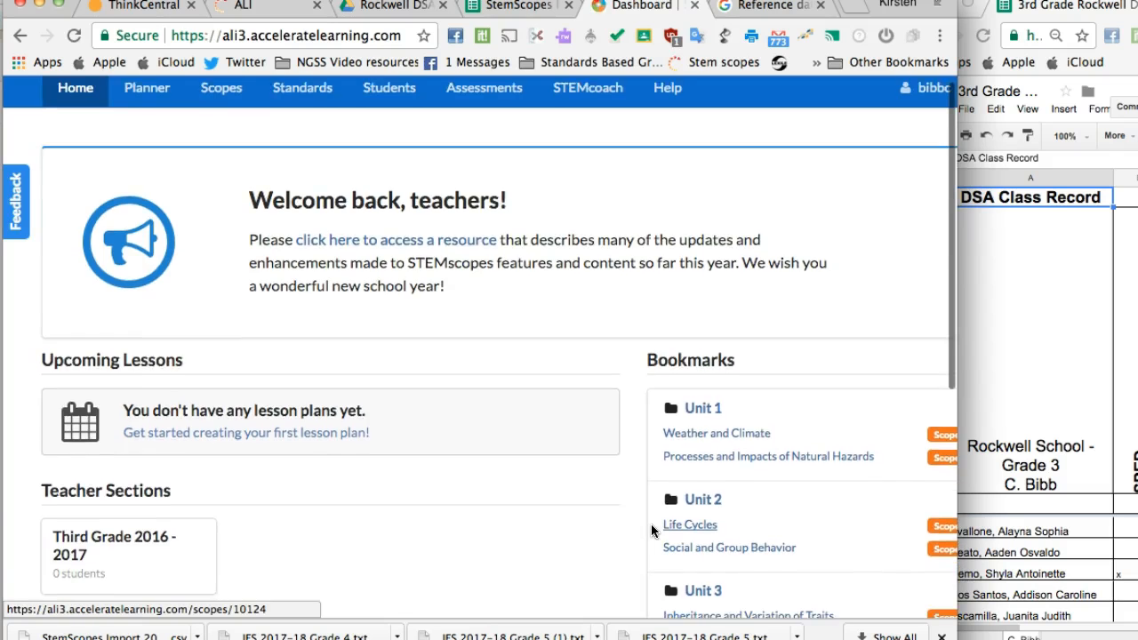
scroll(427, 480, "down", 2)
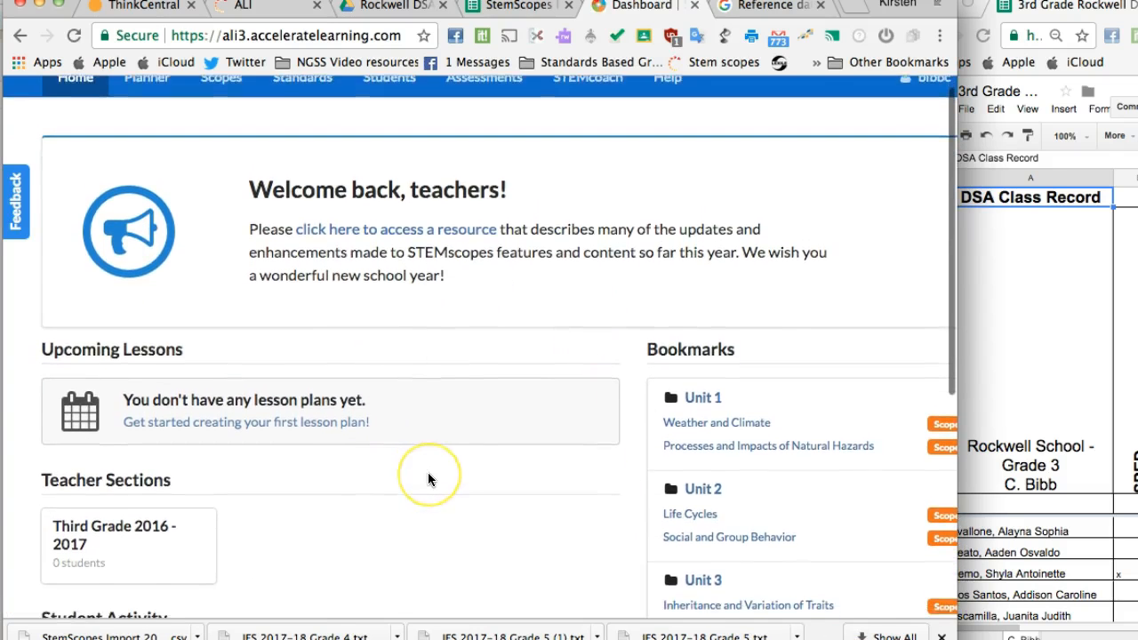
left_click(175, 480)
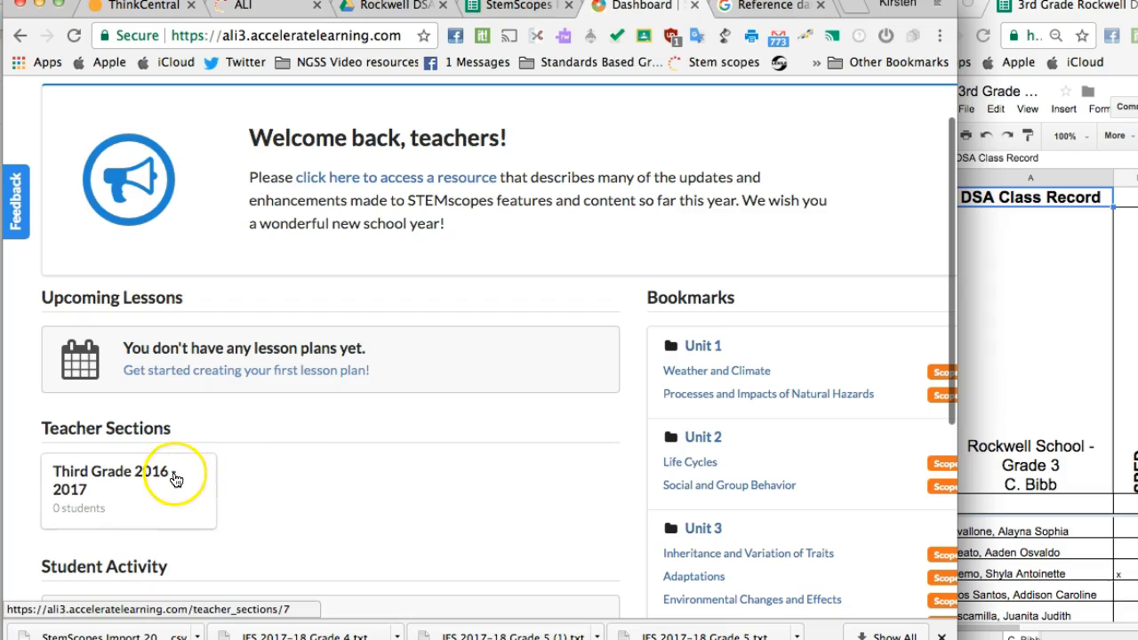
scroll(254, 498, "down", 2)
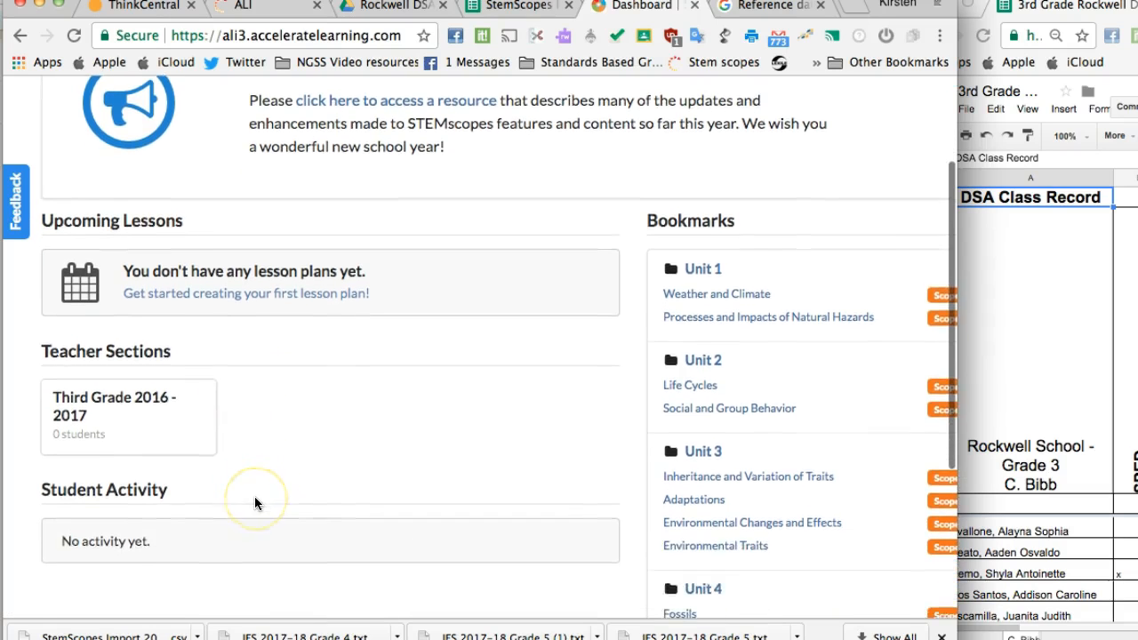
scroll(254, 498, "up", 2)
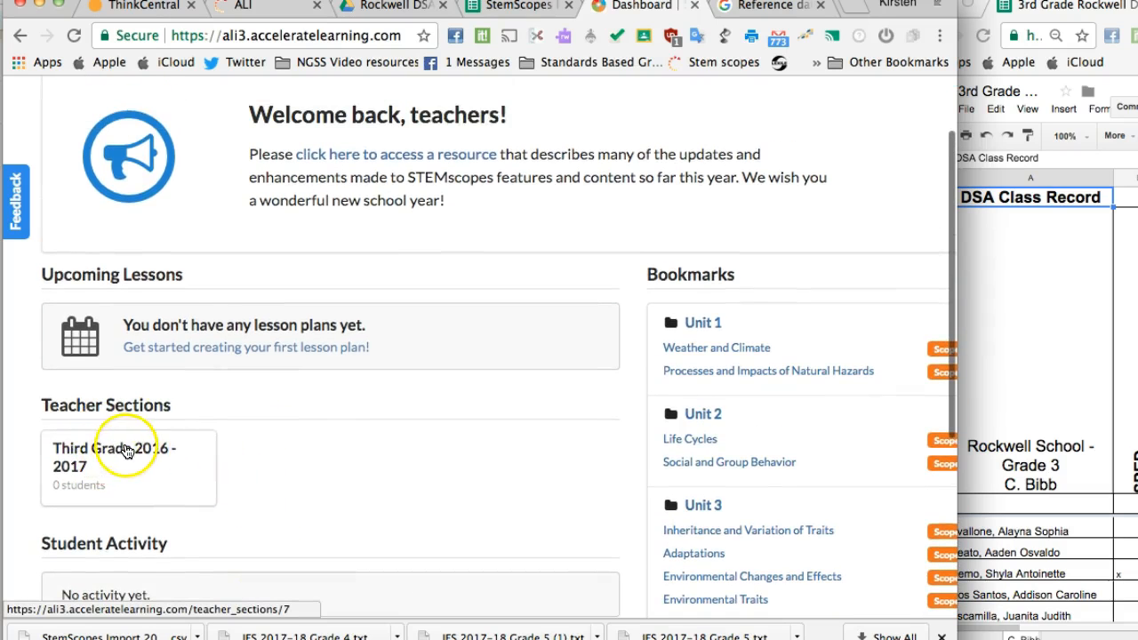
scroll(204, 453, "up", 2)
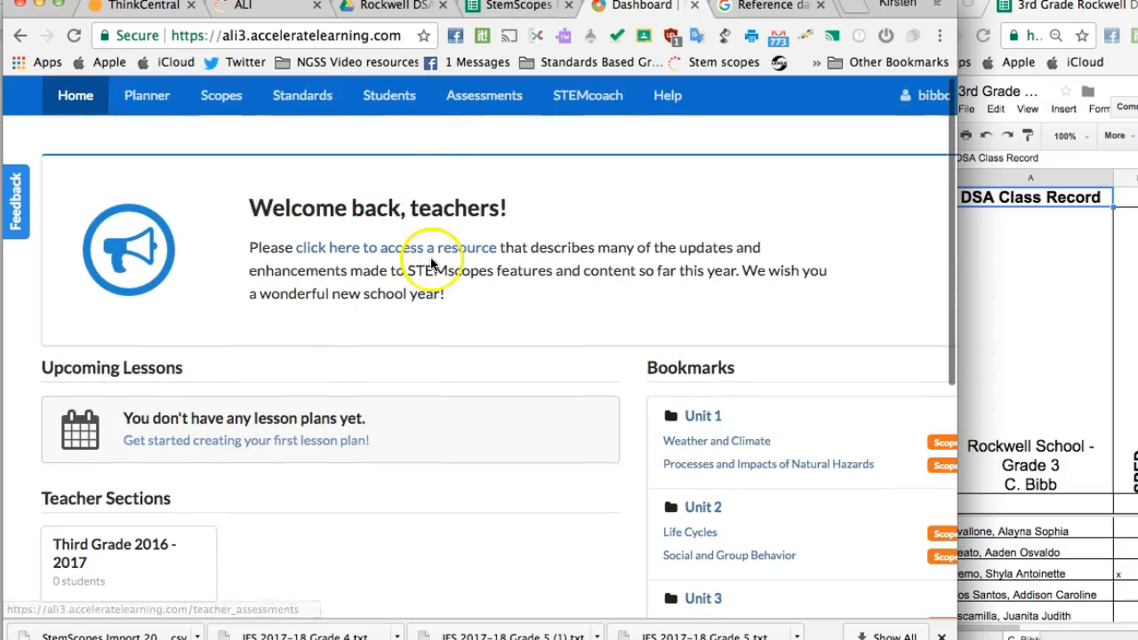
scroll(407, 346, "down", 3)
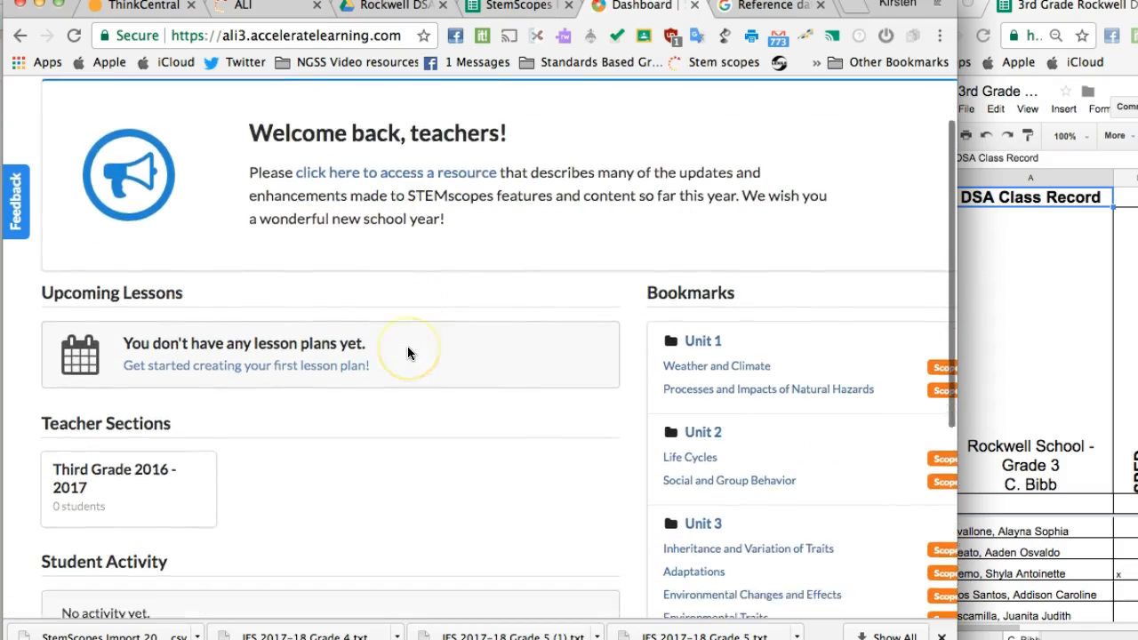
scroll(343, 267, "up", 3)
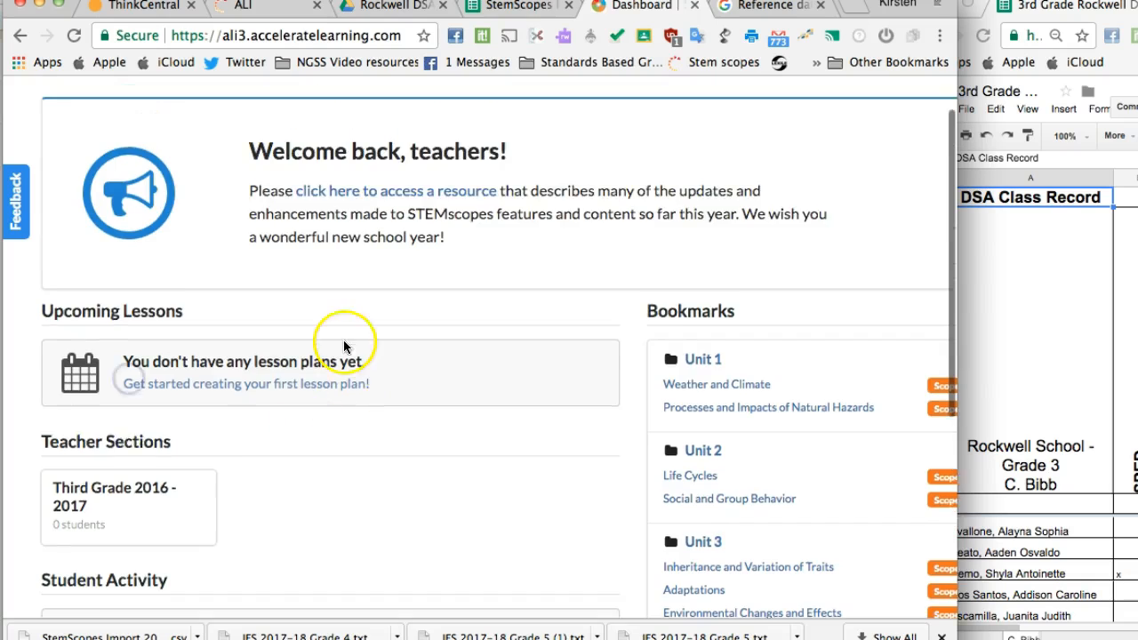
Step: Start a new teacher section for students and name it "2017-2018 Class"
left_click(384, 98)
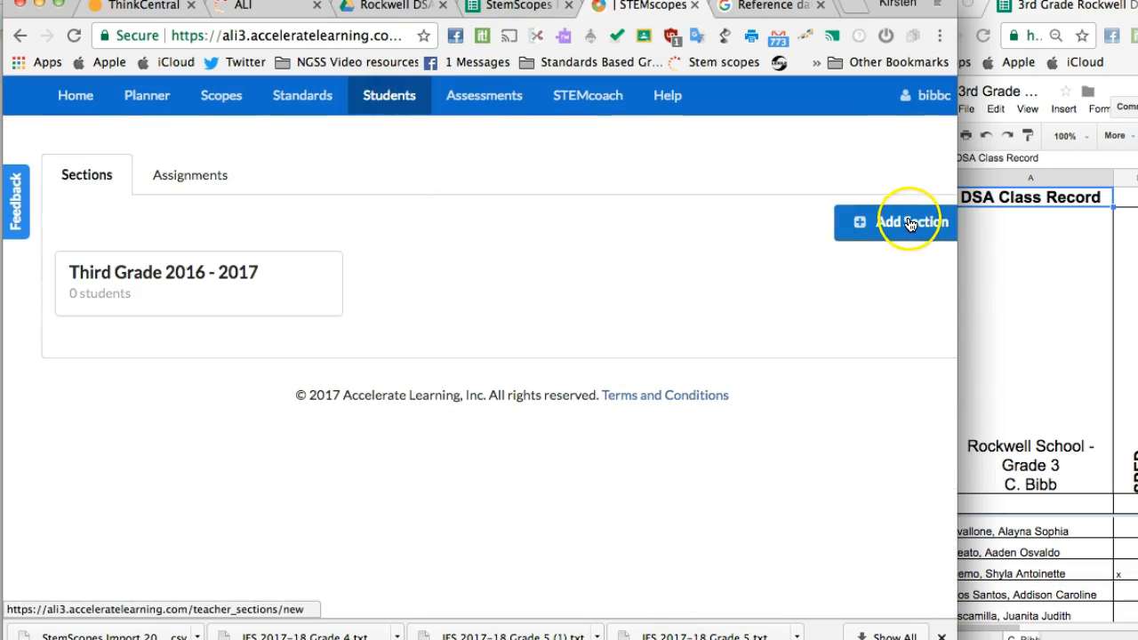
left_click(858, 221)
left_click(433, 230)
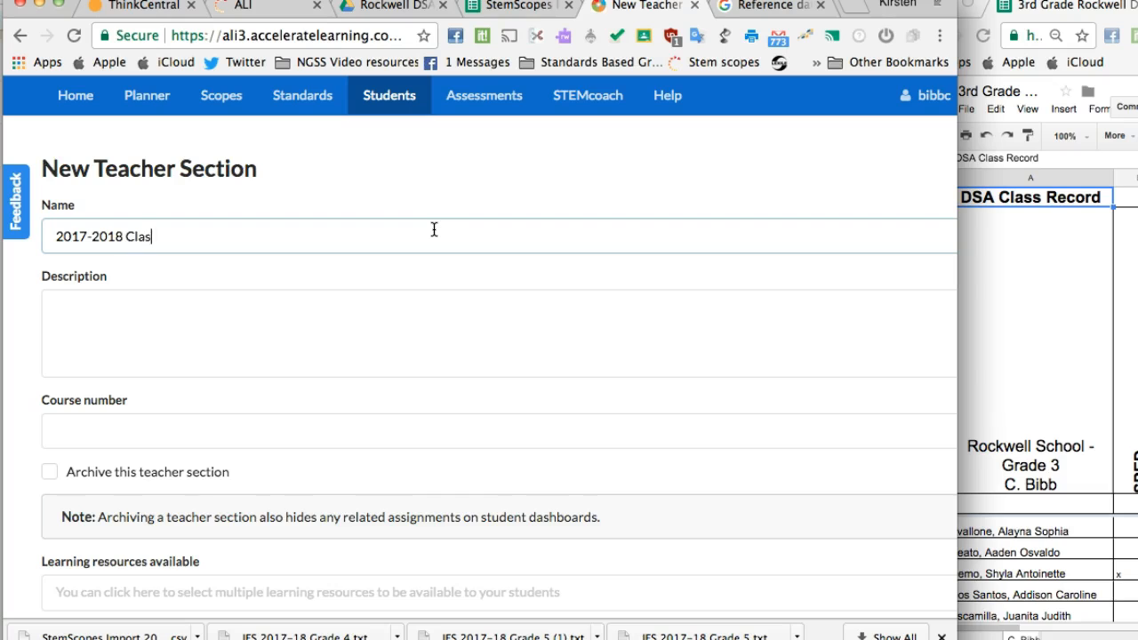
Step: Make SEP Simulations, Reading Science A, Reading Science B and Reading Science C available as learning resources for the section
scroll(443, 414, "down", 2)
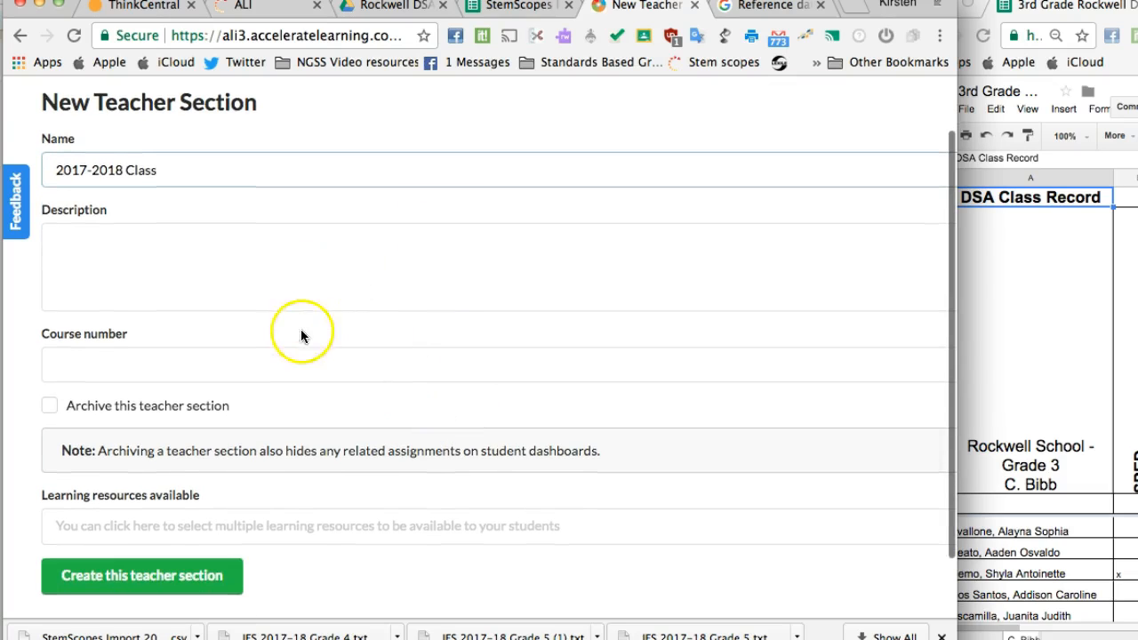
scroll(294, 328, "down", 1)
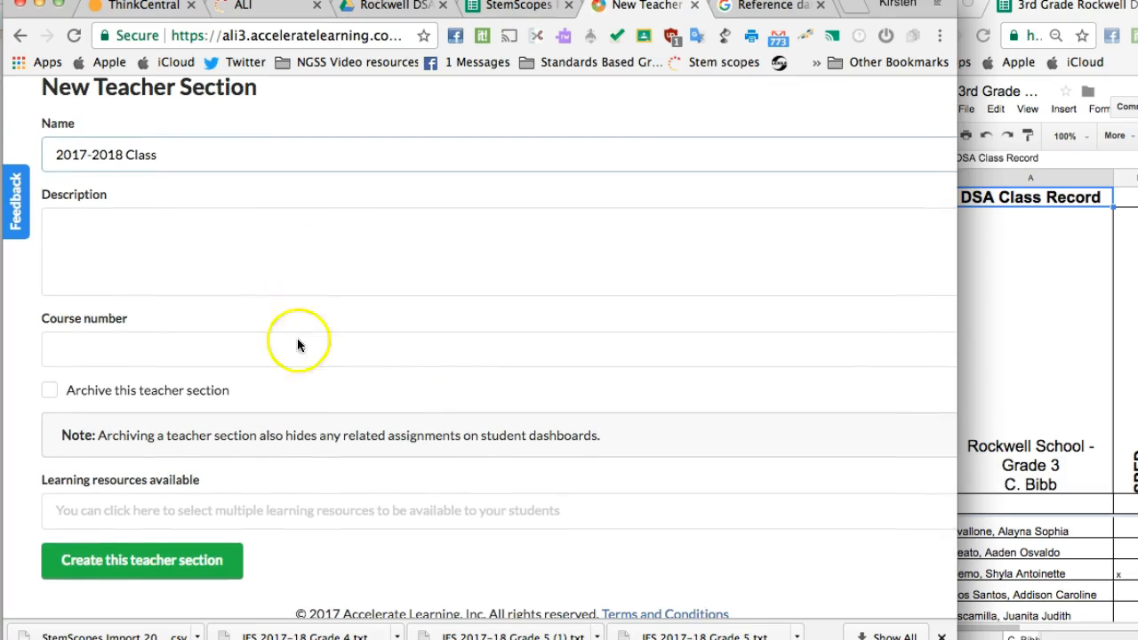
scroll(285, 394, "down", 2)
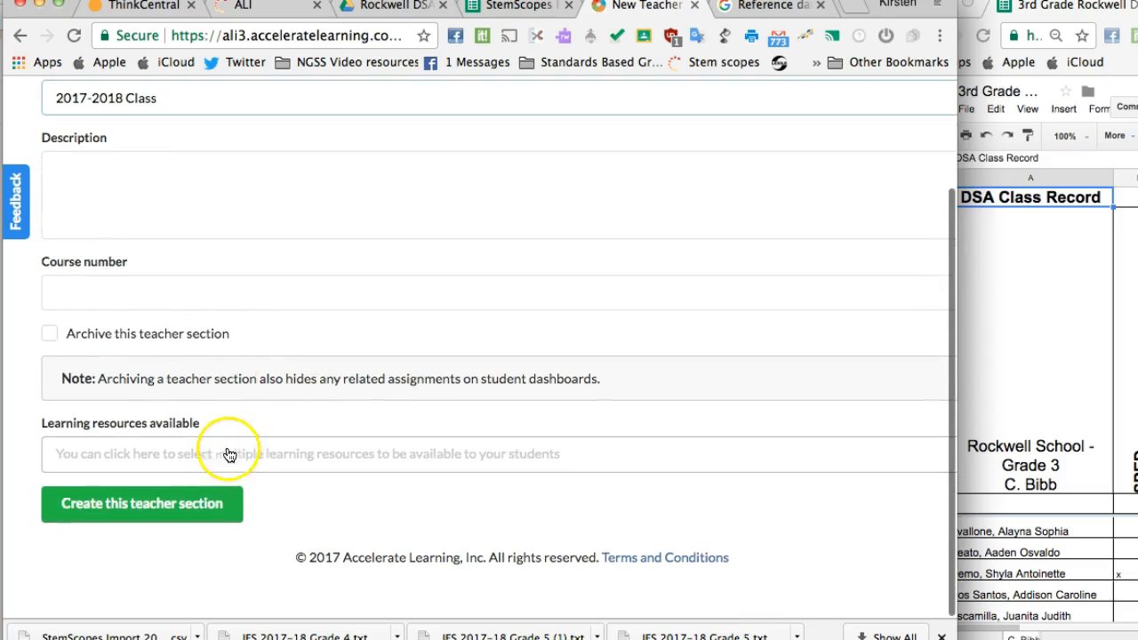
left_click(229, 458)
scroll(281, 385, "down", 1)
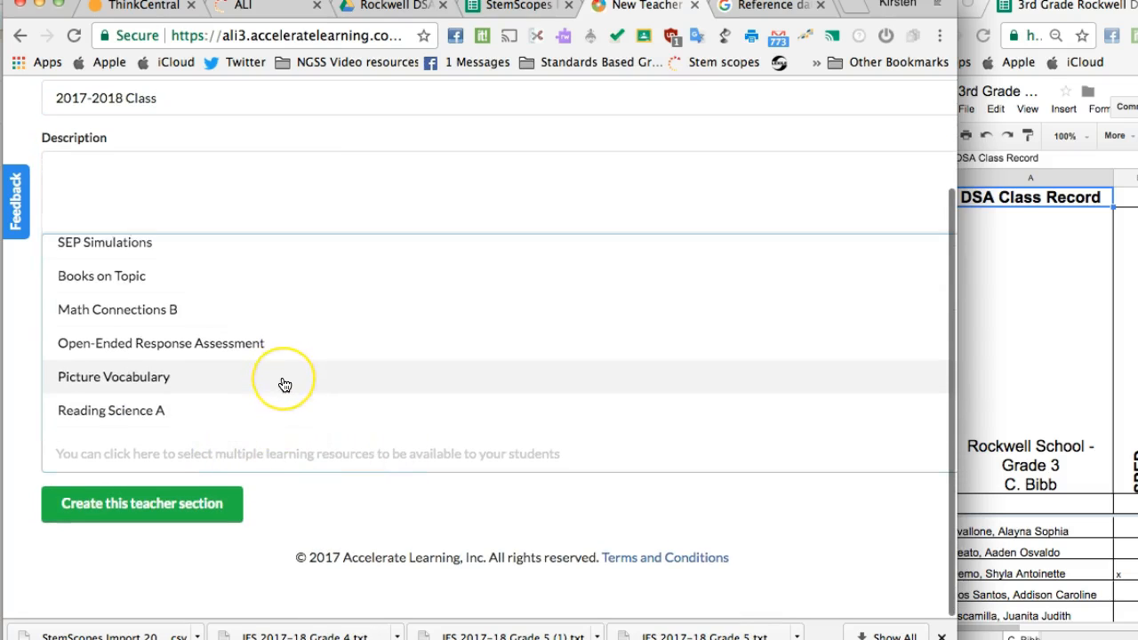
scroll(281, 385, "up", 2)
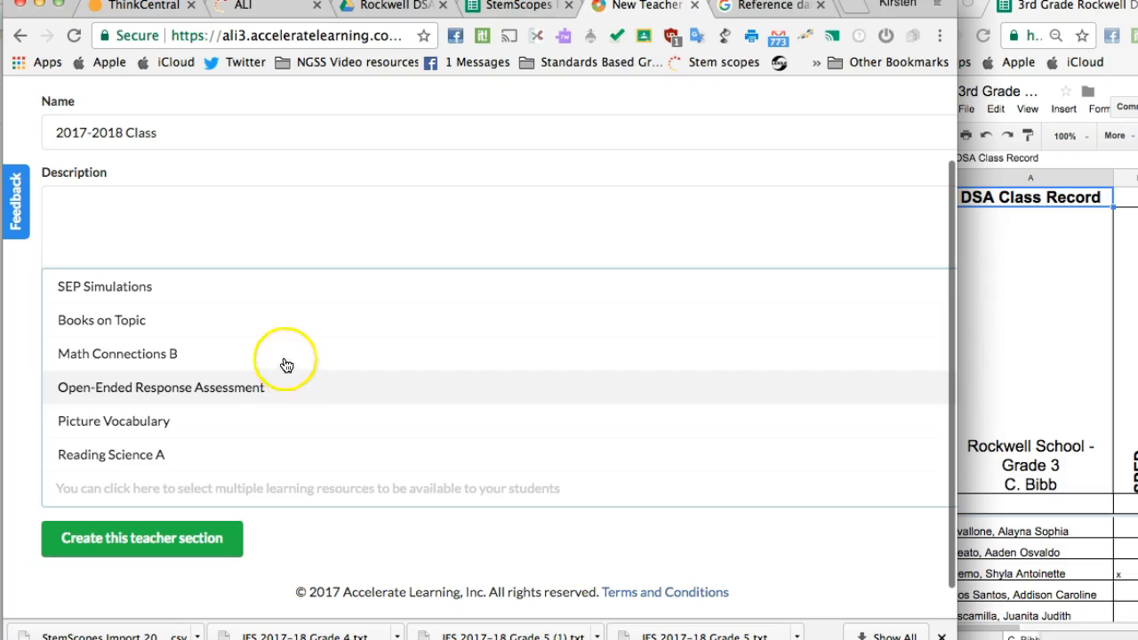
left_click(212, 288)
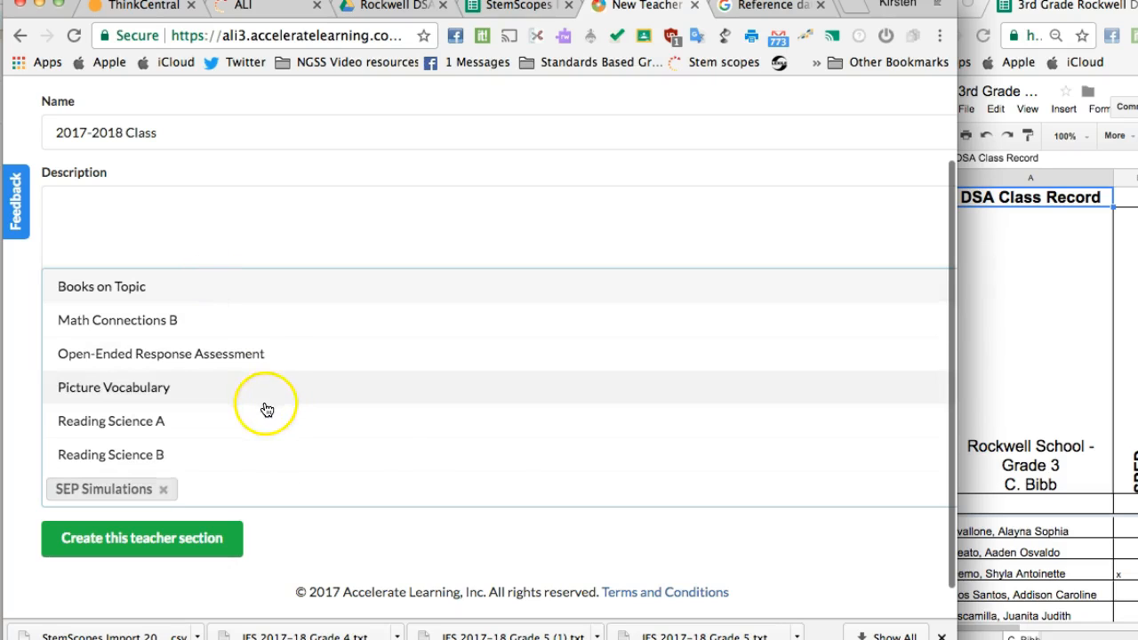
scroll(247, 454, "down", 1)
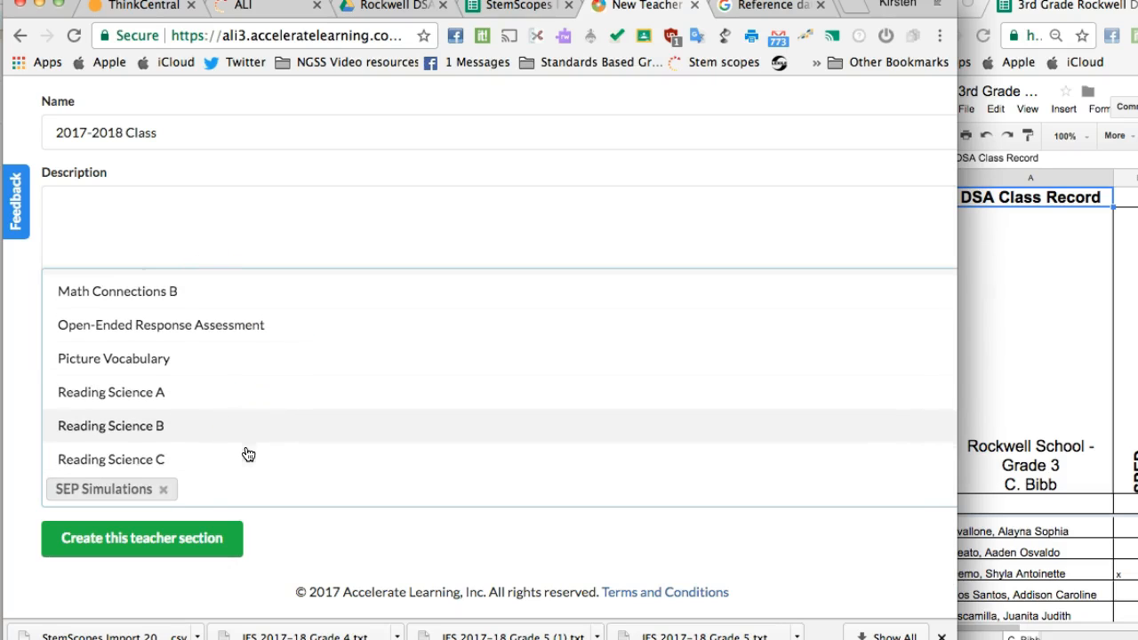
left_click(194, 409)
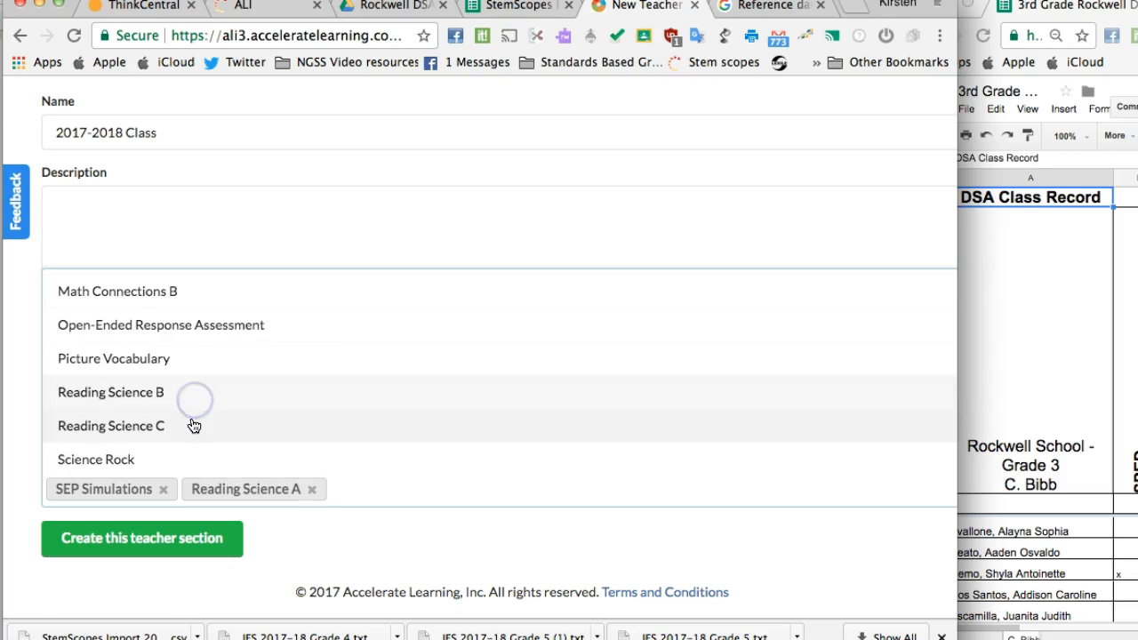
left_click(192, 402)
left_click(196, 396)
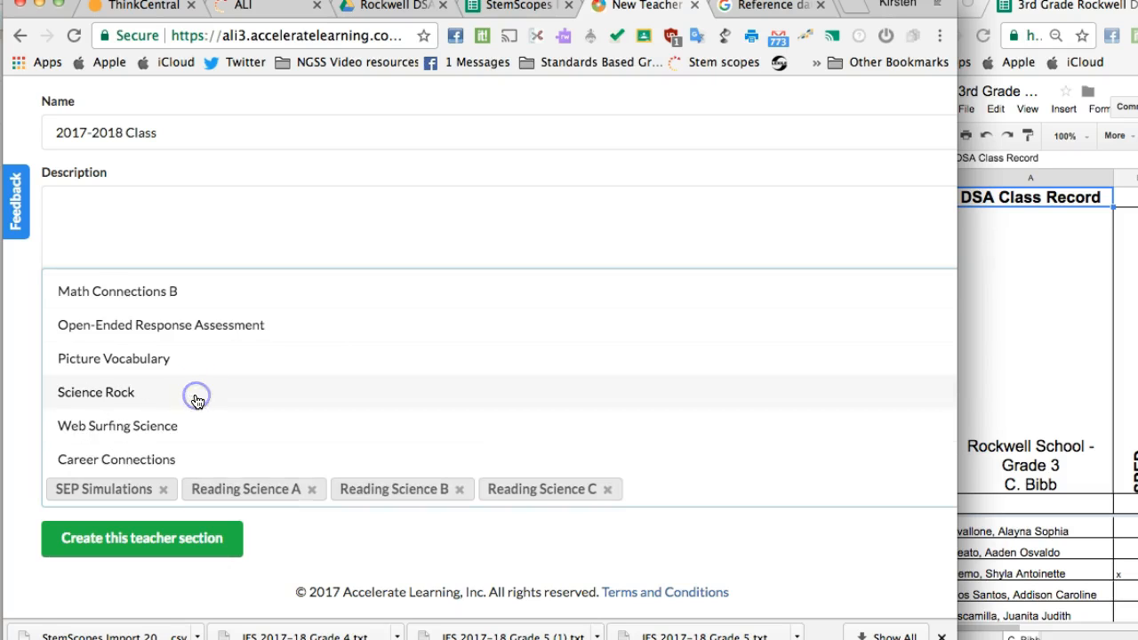
Step: Add Math Connections B, Web Surfing Science, Math Connections A and Math Connections C to the section's learning resources
scroll(195, 399, "down", 1)
scroll(195, 377, "up", 3)
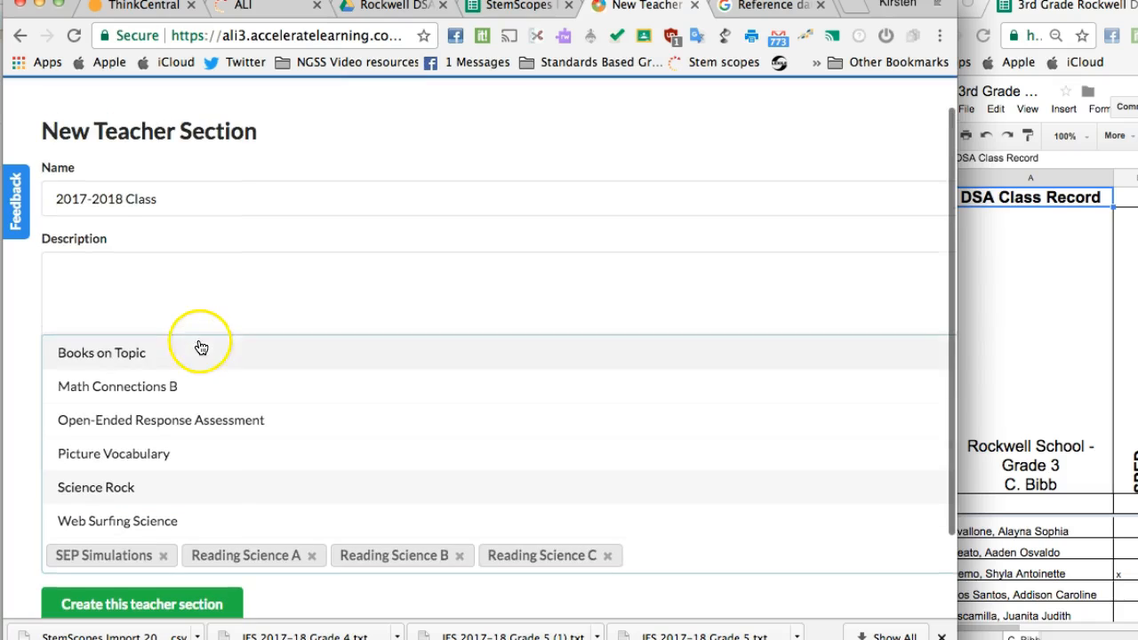
scroll(190, 391, "down", 1)
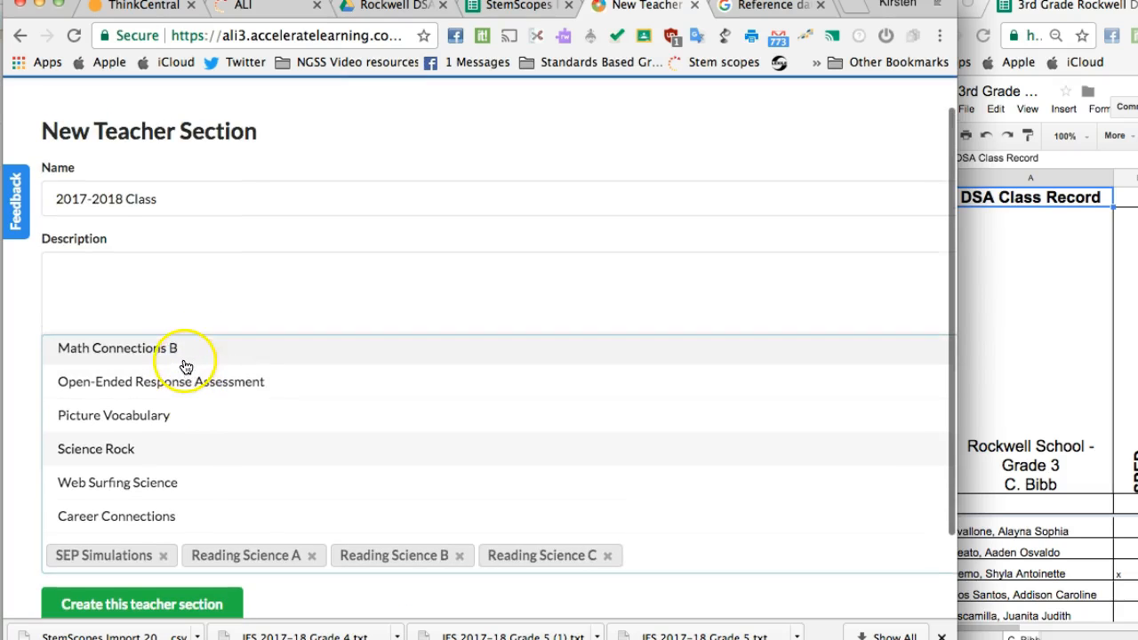
left_click(184, 364)
scroll(191, 418, "down", 4)
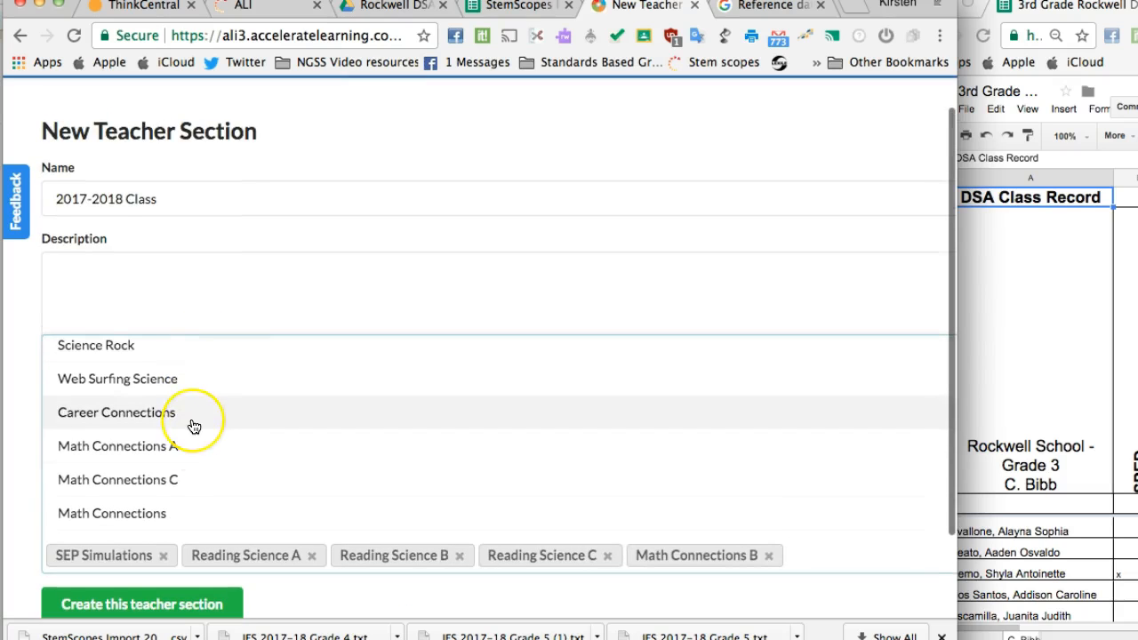
left_click(190, 352)
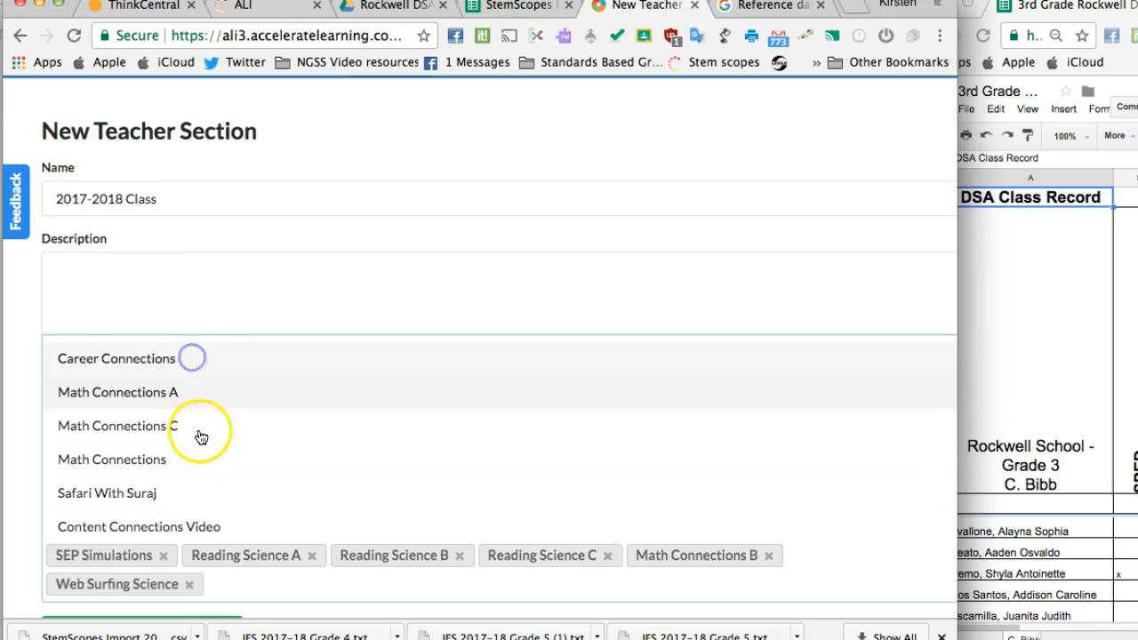
left_click(197, 370)
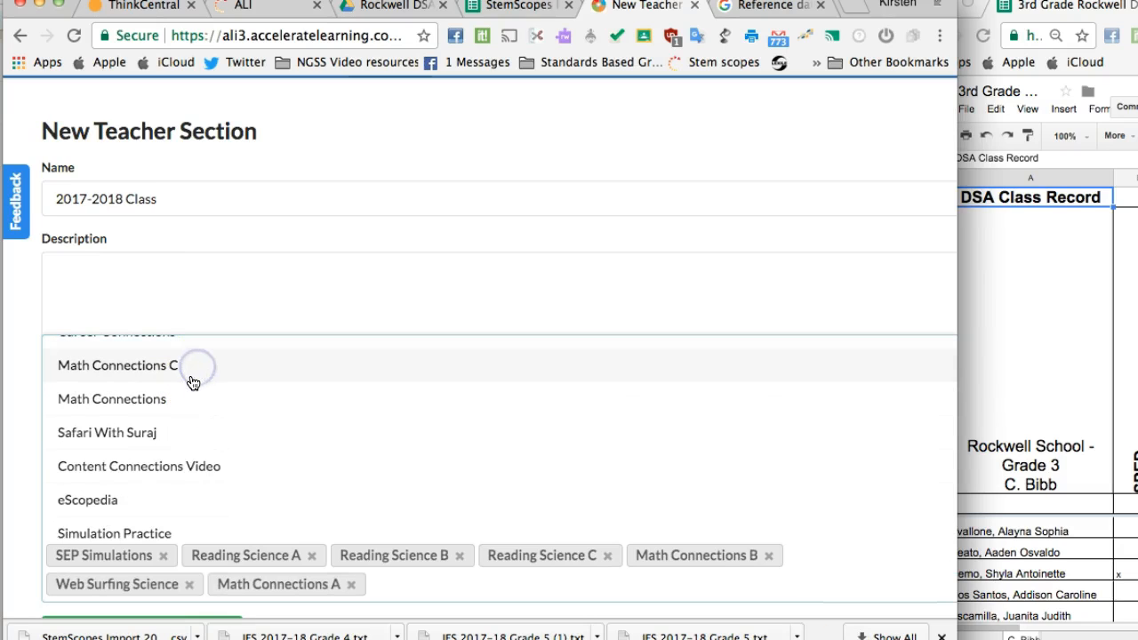
left_click(193, 382)
Step: Add Simulation Practice, Concept Review Game, Content Connections Video, PhET: Simulation Practice and eScopedia to the learning resources, and create the teacher section
scroll(191, 382, "down", 1)
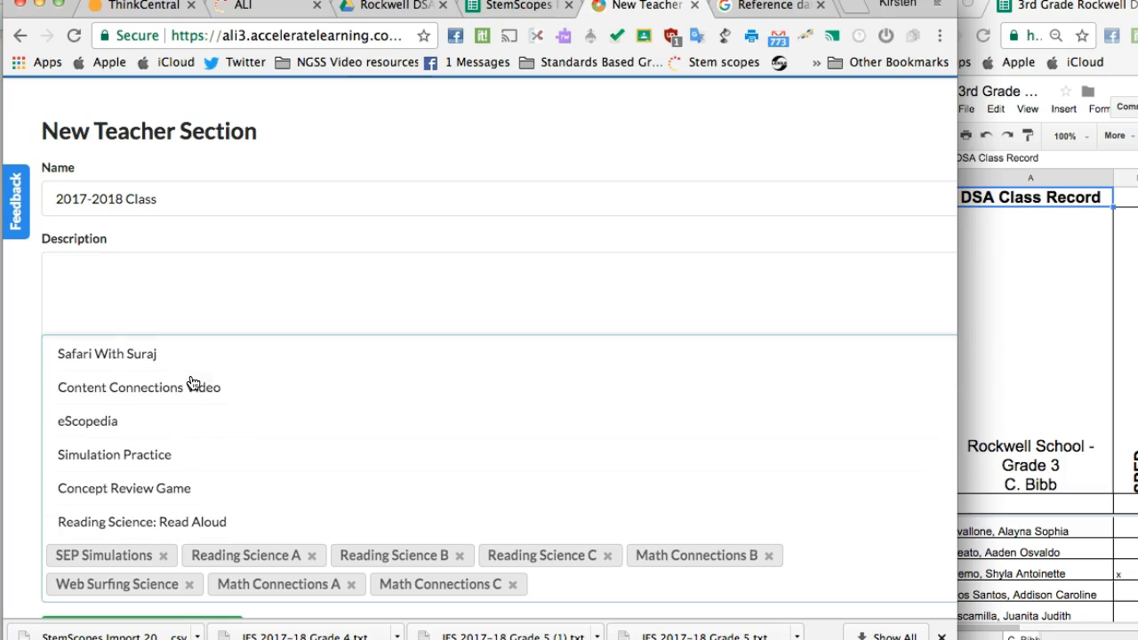
scroll(186, 407, "down", 1)
left_click(196, 423)
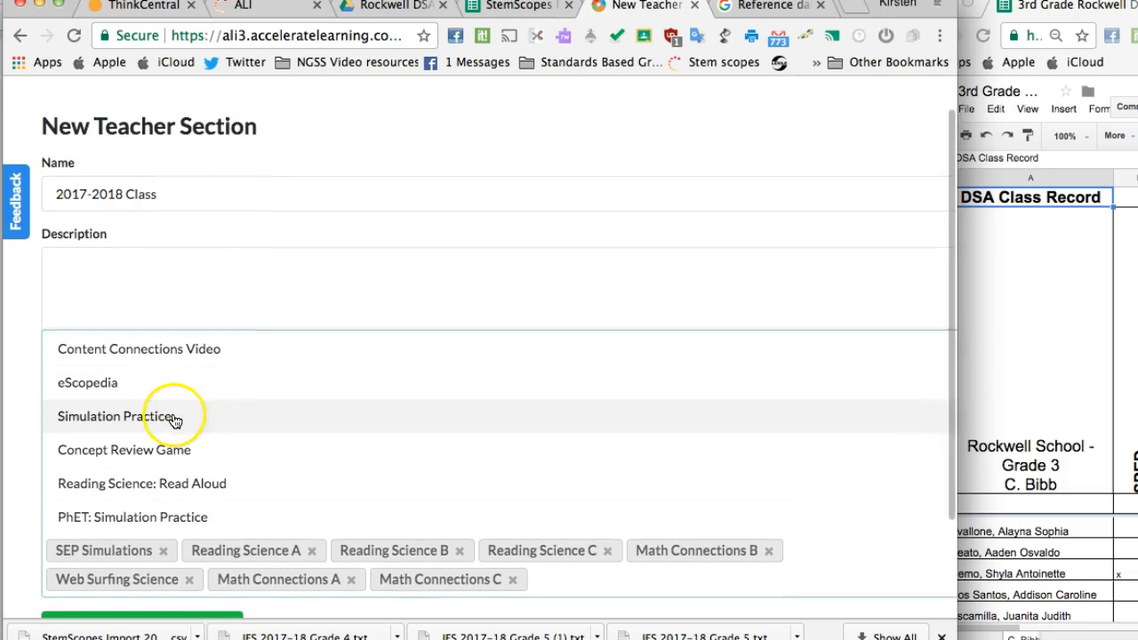
scroll(216, 432, "down", 1)
left_click(213, 416)
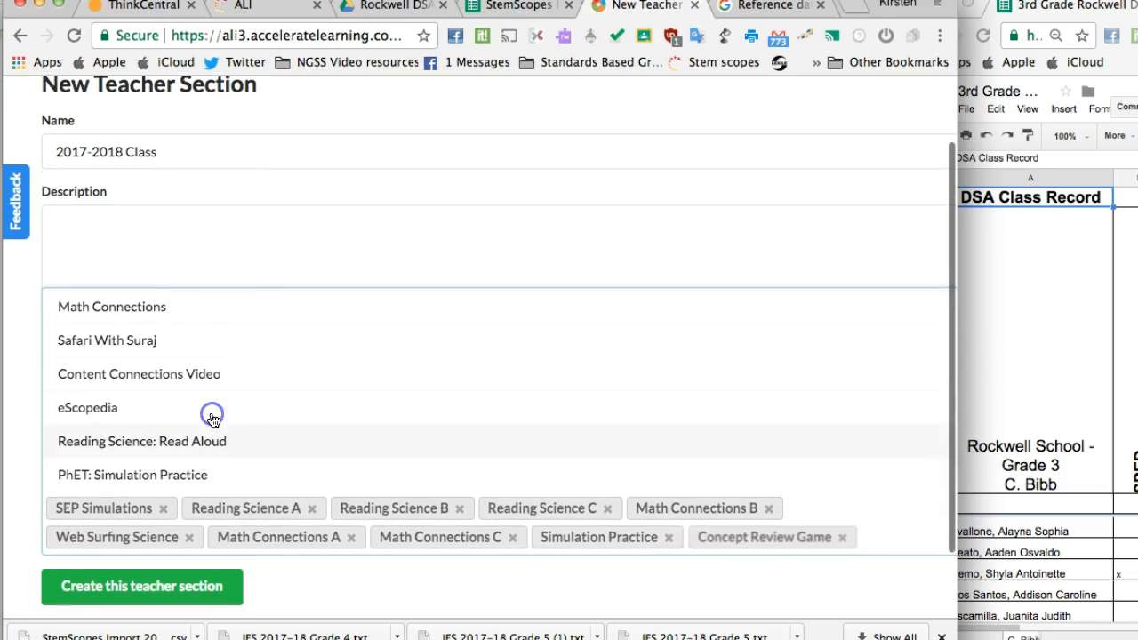
left_click(230, 384)
scroll(240, 411, "down", 1)
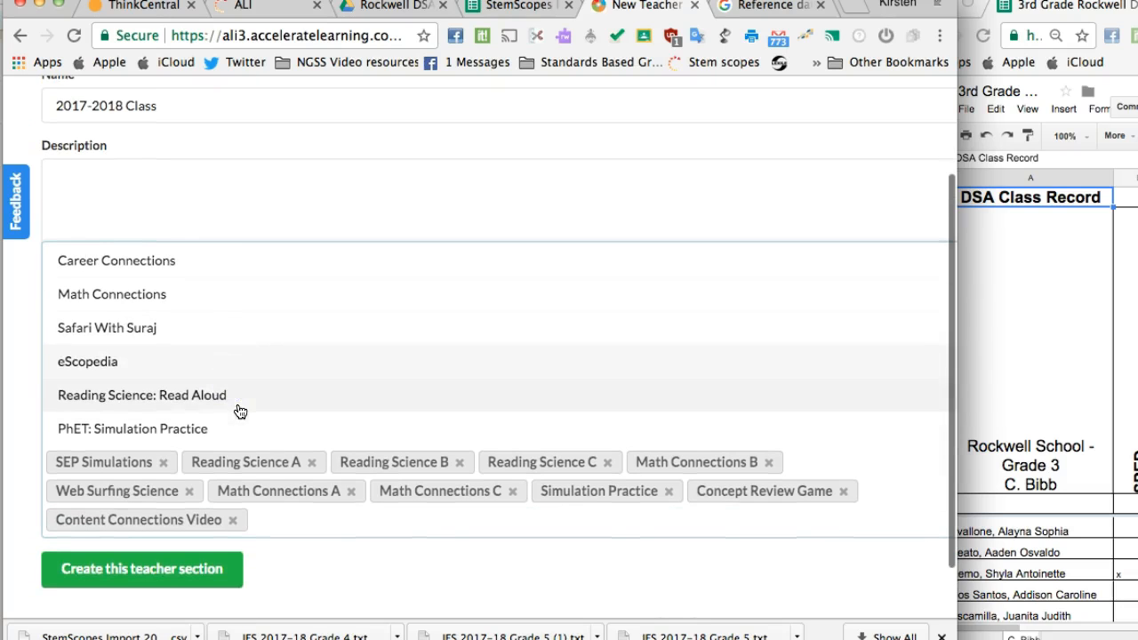
left_click(181, 428)
scroll(226, 378, "up", 4)
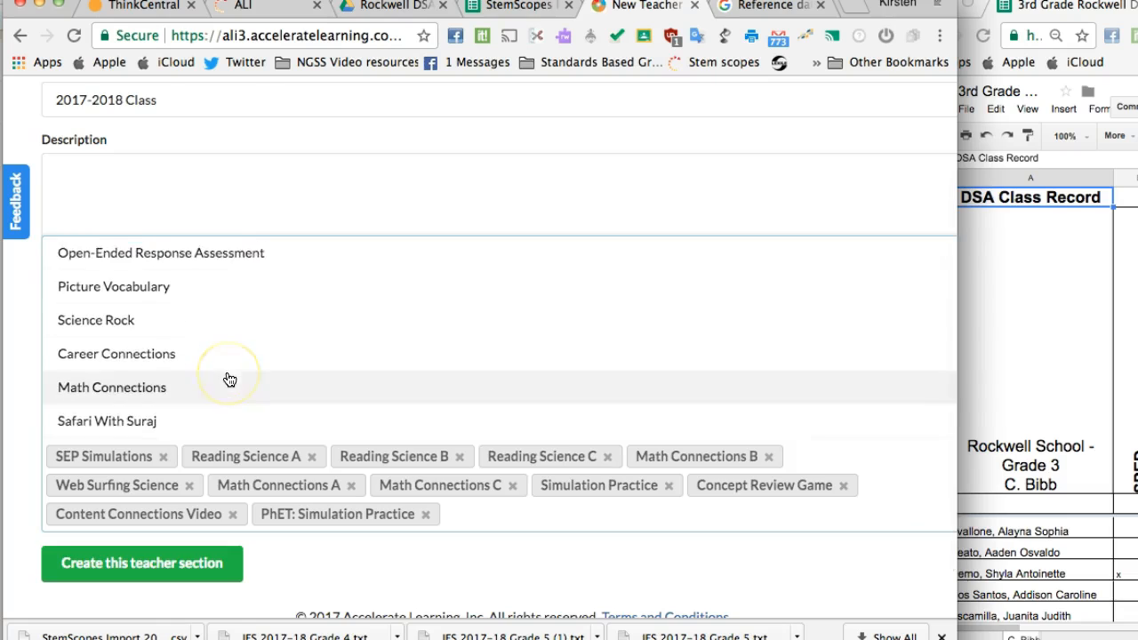
scroll(234, 354, "down", 4)
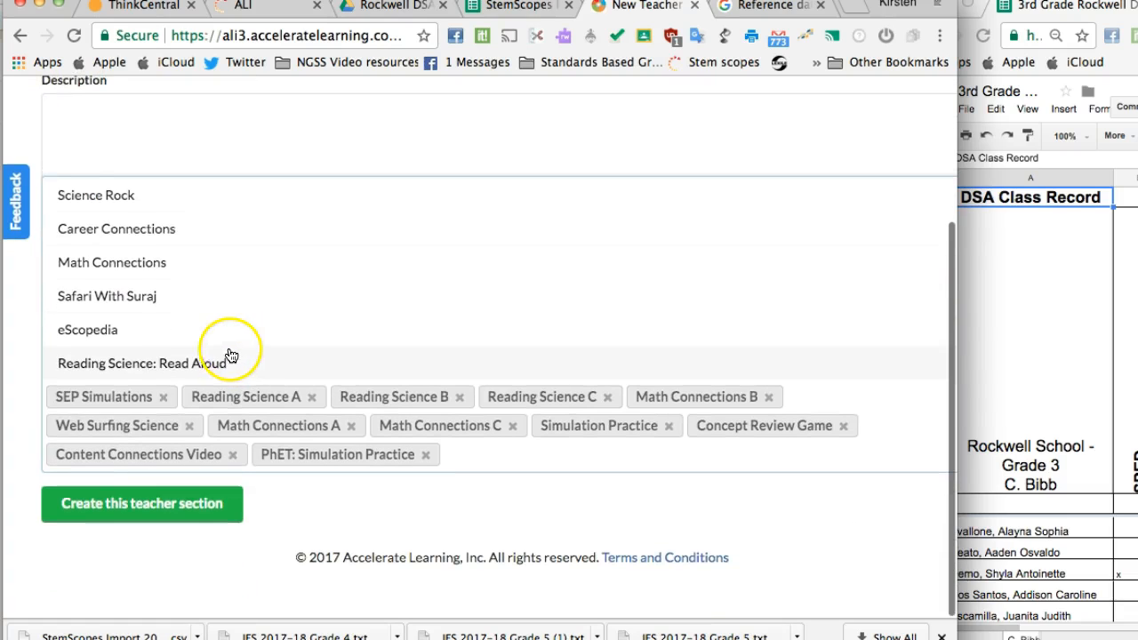
left_click(138, 333)
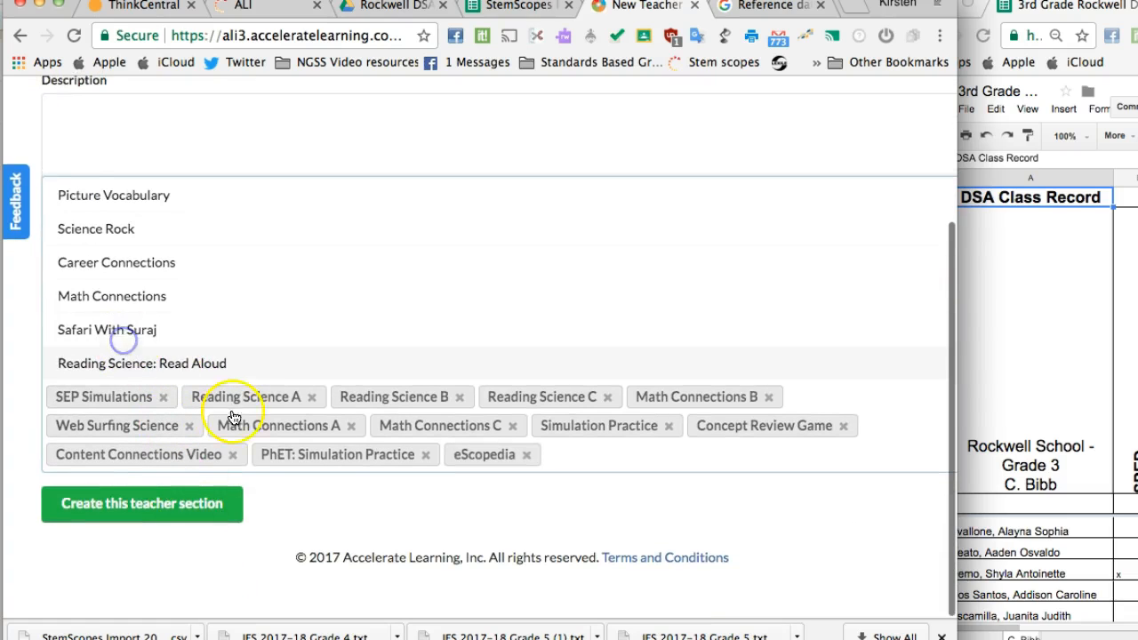
left_click(211, 515)
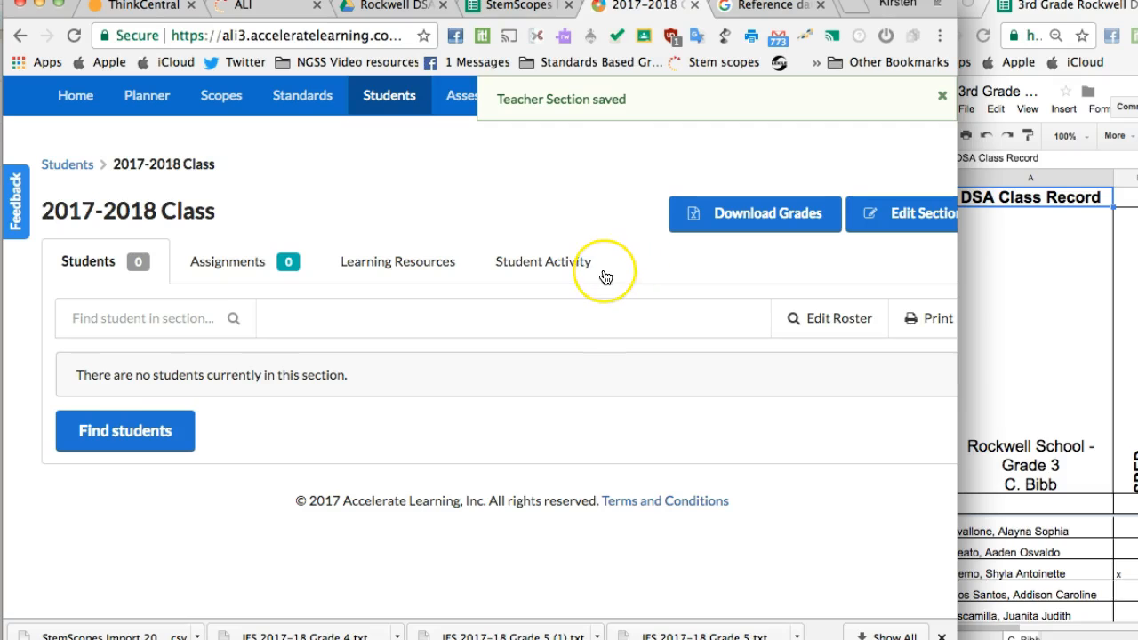
Step: Open the 2017-2018 Class roster for editing and filter the available students to 3rd Grade
left_click(810, 326)
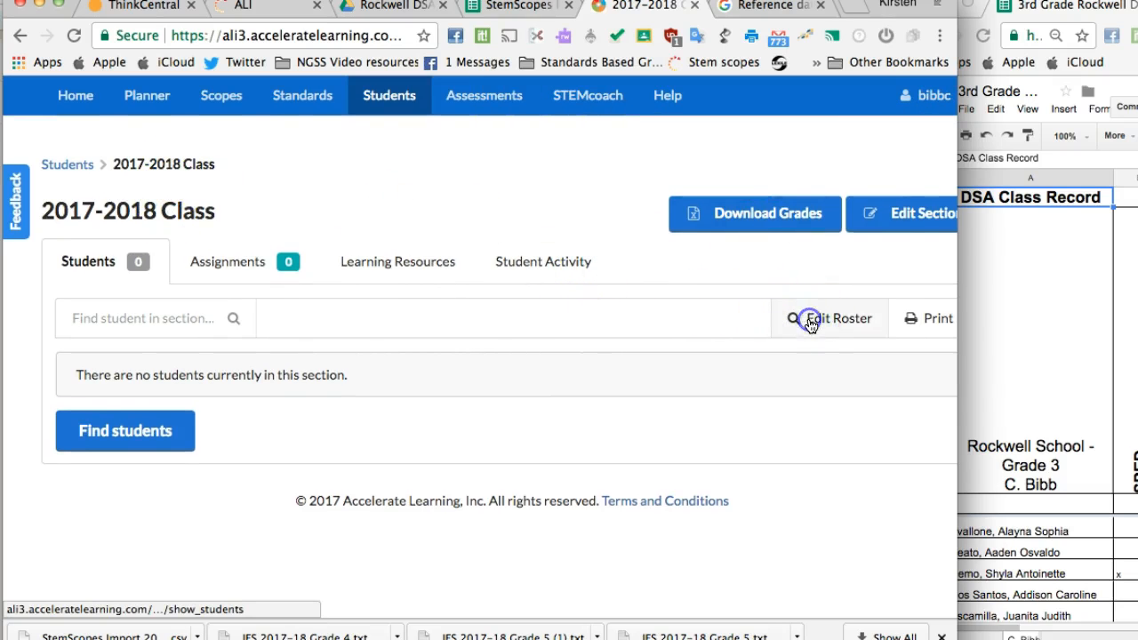
scroll(749, 388, "down", 1)
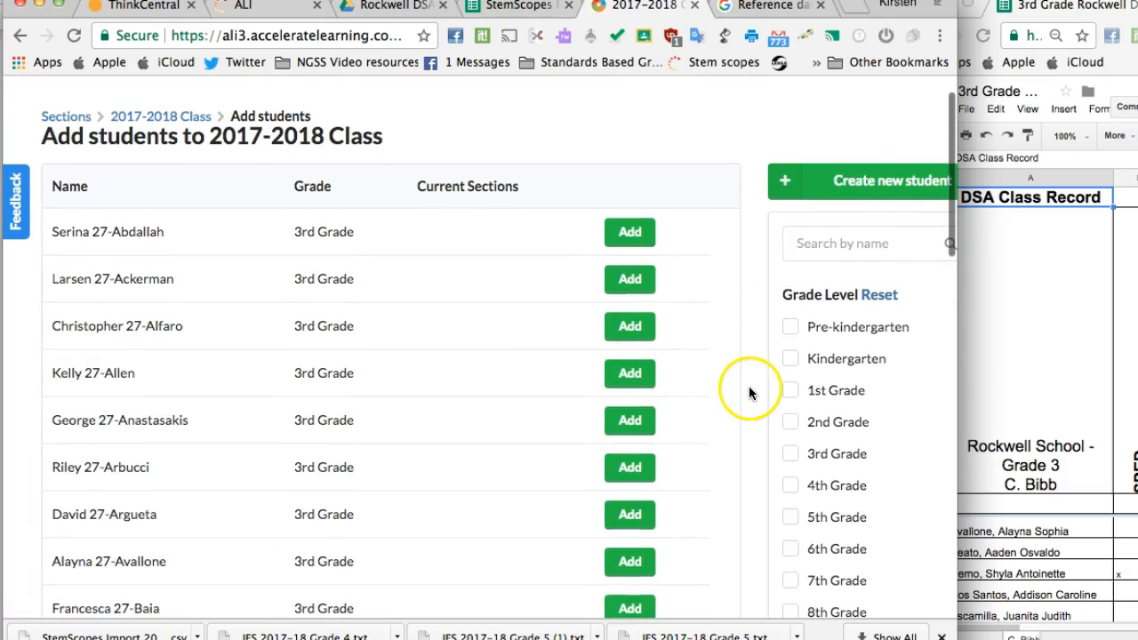
left_click(790, 453)
scroll(729, 412, "down", 1)
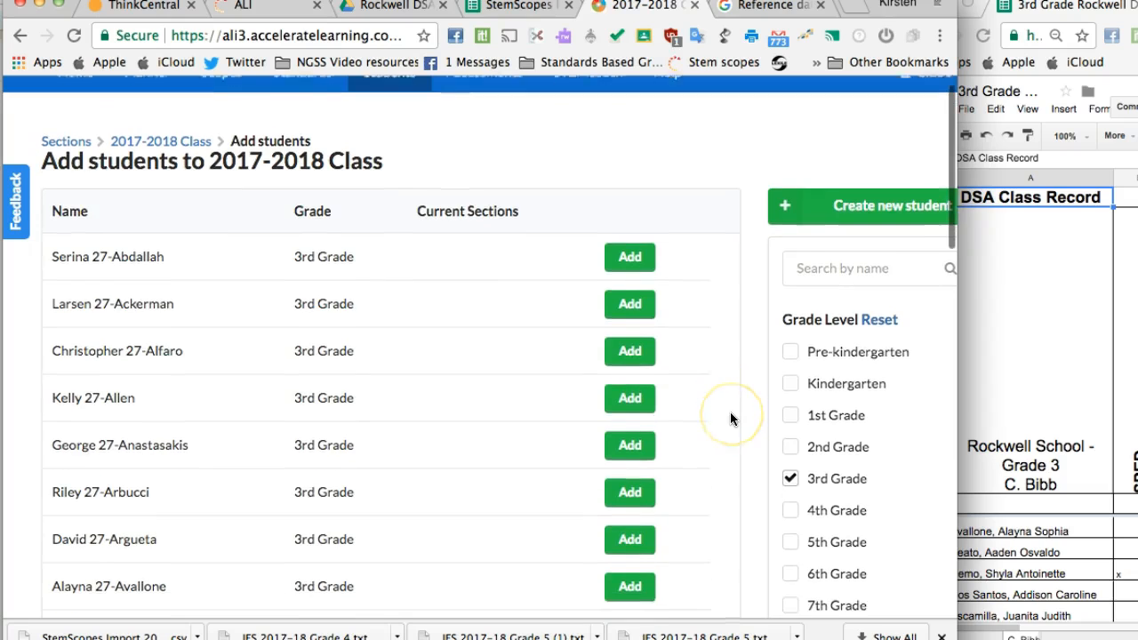
Step: Add the first two students listed on the Grade 3 class record to the 2017-2018 Class roster
scroll(730, 412, "down", 2)
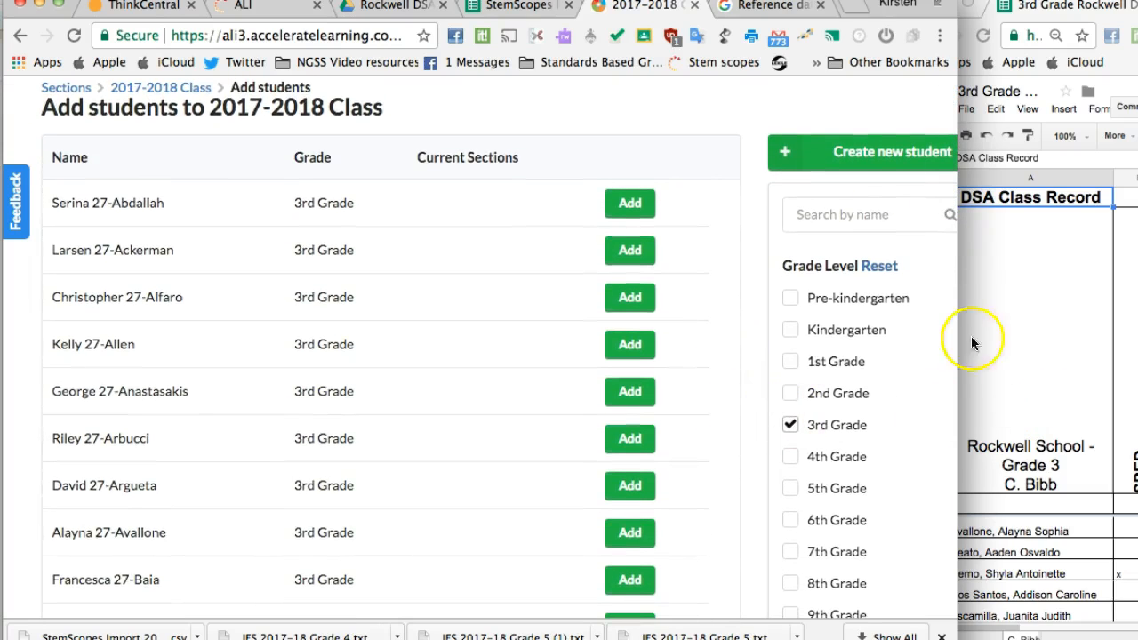
left_click_drag(853, 1, 831, 29)
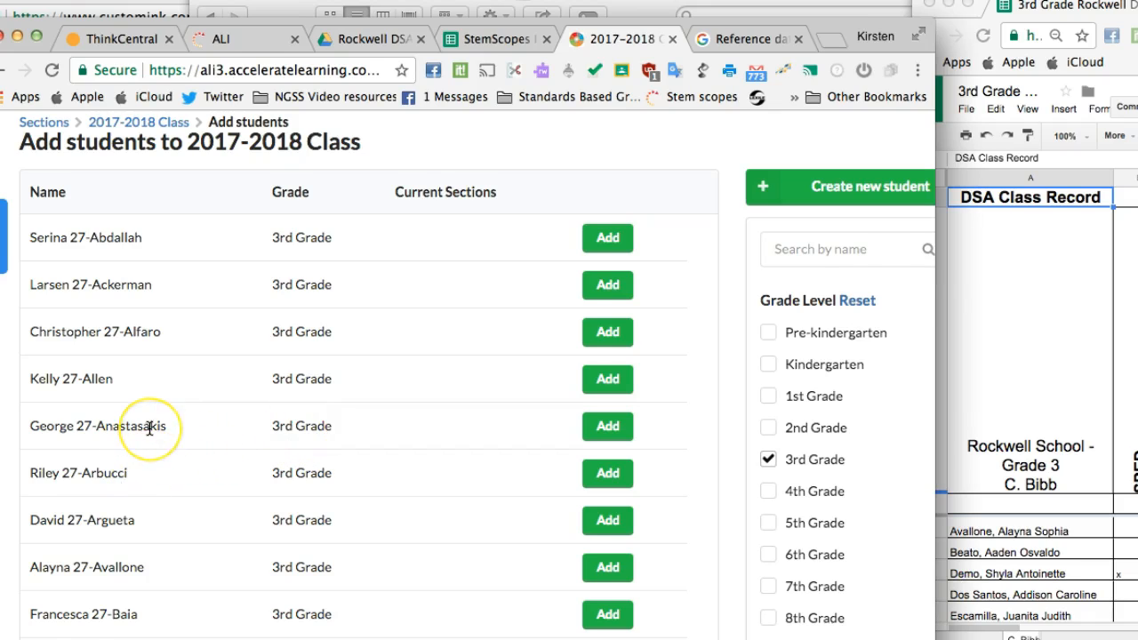
scroll(149, 429, "up", 2)
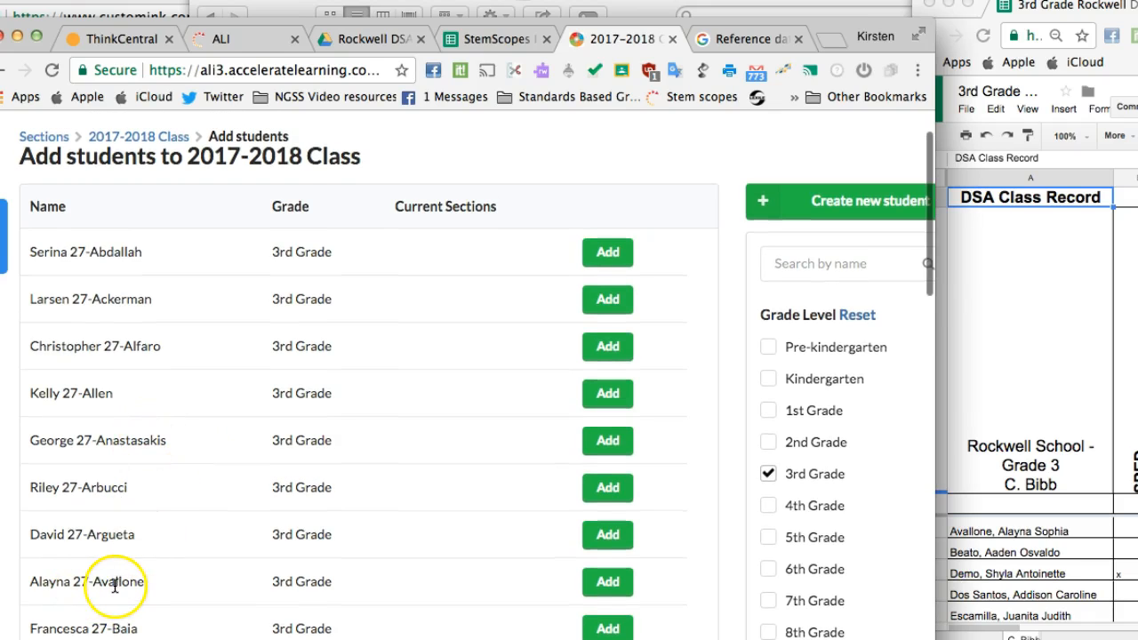
left_click(600, 597)
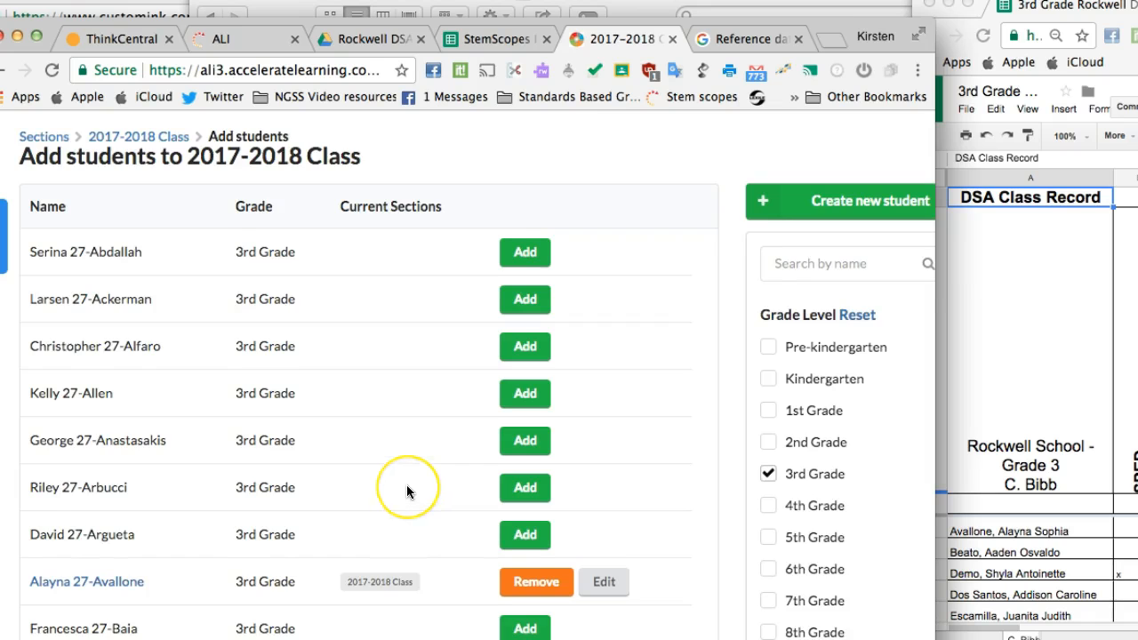
scroll(407, 488, "down", 6)
scroll(406, 485, "down", 2)
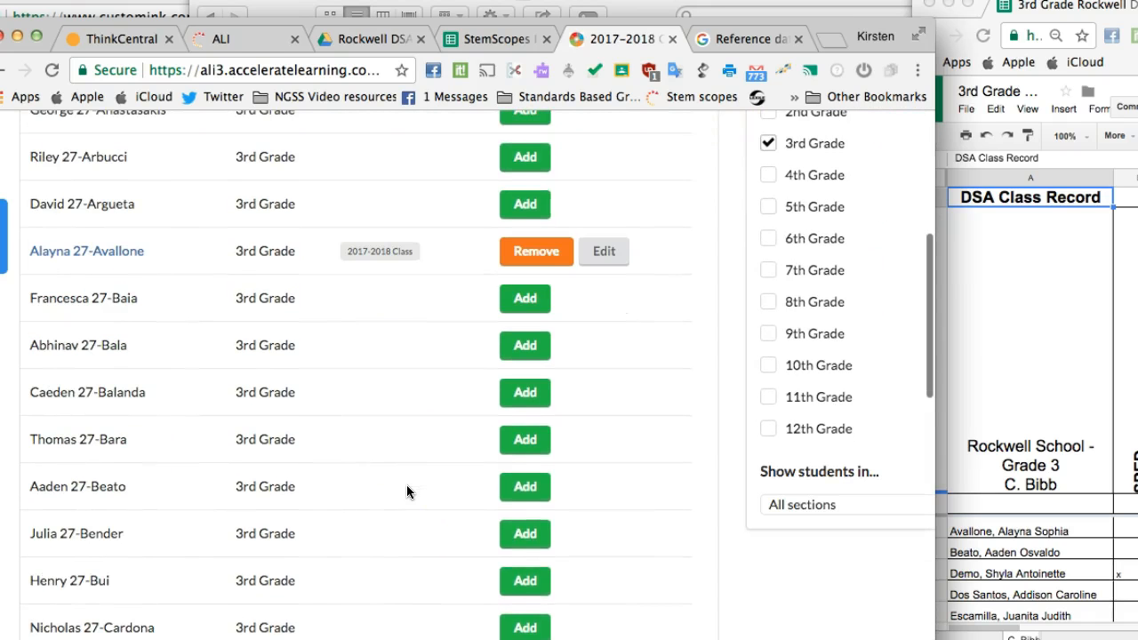
left_click(513, 488)
Step: Add the third and fourth students from the class record to the 2017-2018 Class roster
scroll(370, 483, "down", 3)
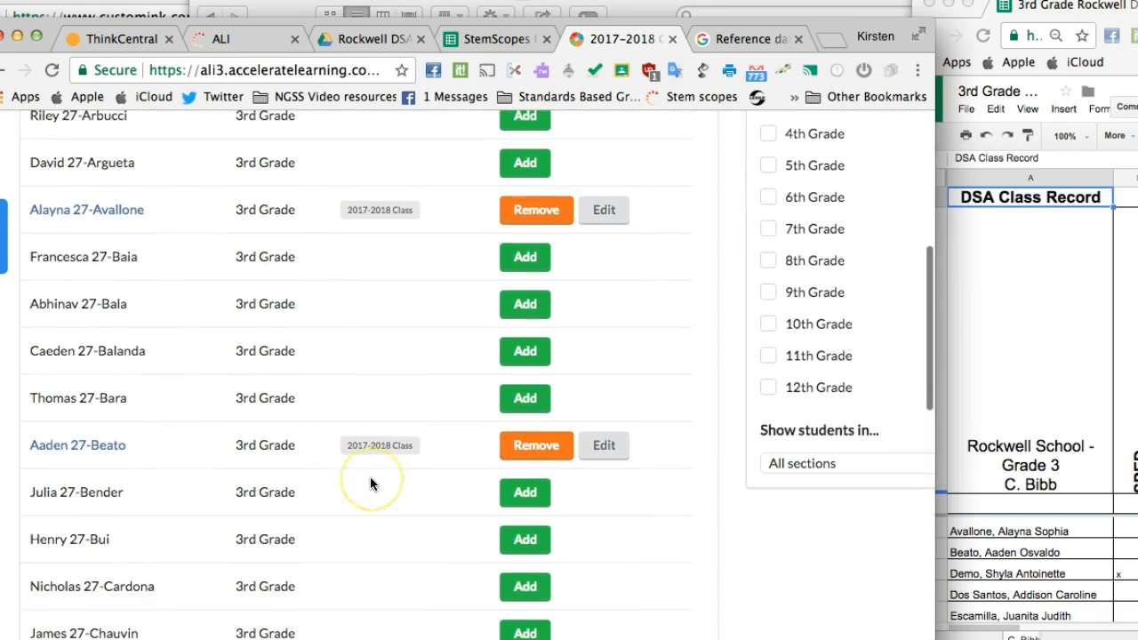
scroll(369, 476, "down", 10)
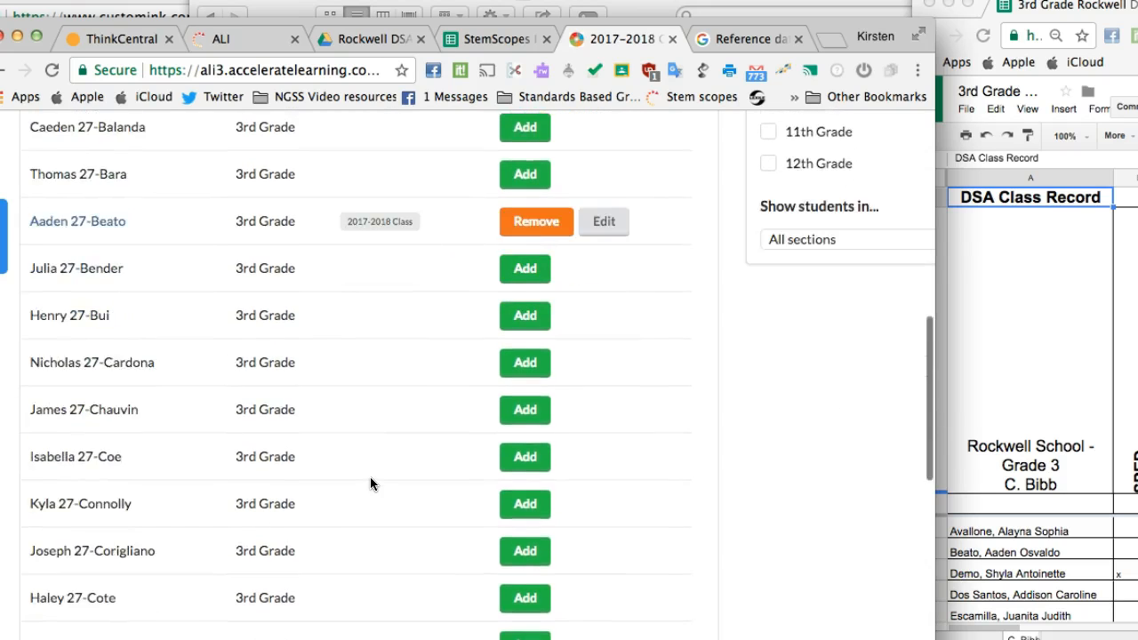
left_click(509, 480)
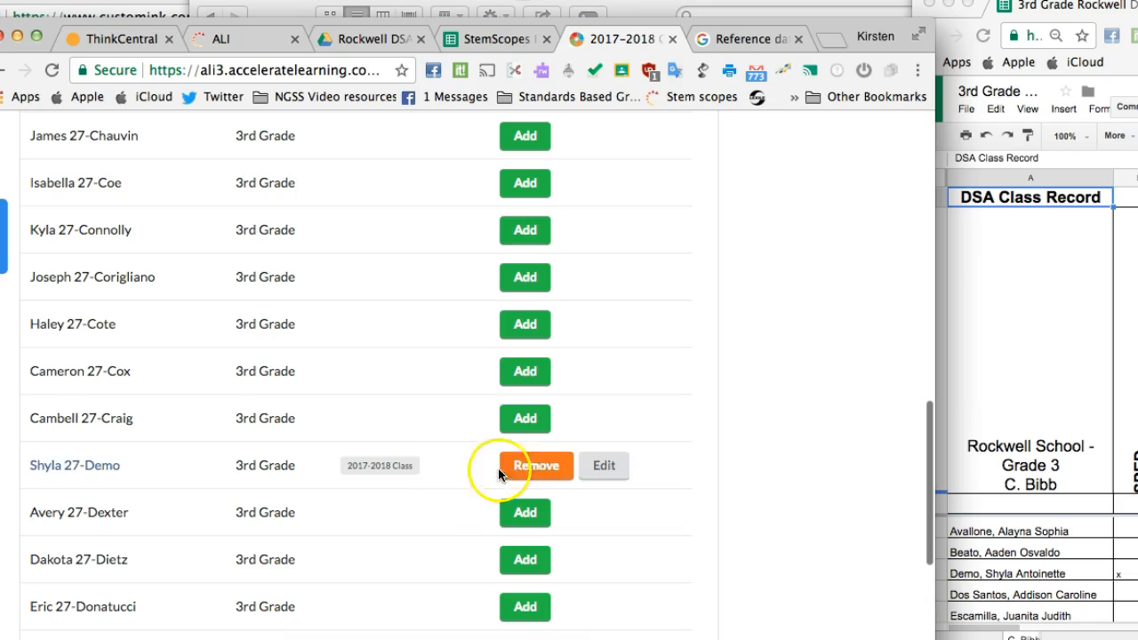
scroll(410, 484, "down", 2)
scroll(410, 487, "down", 2)
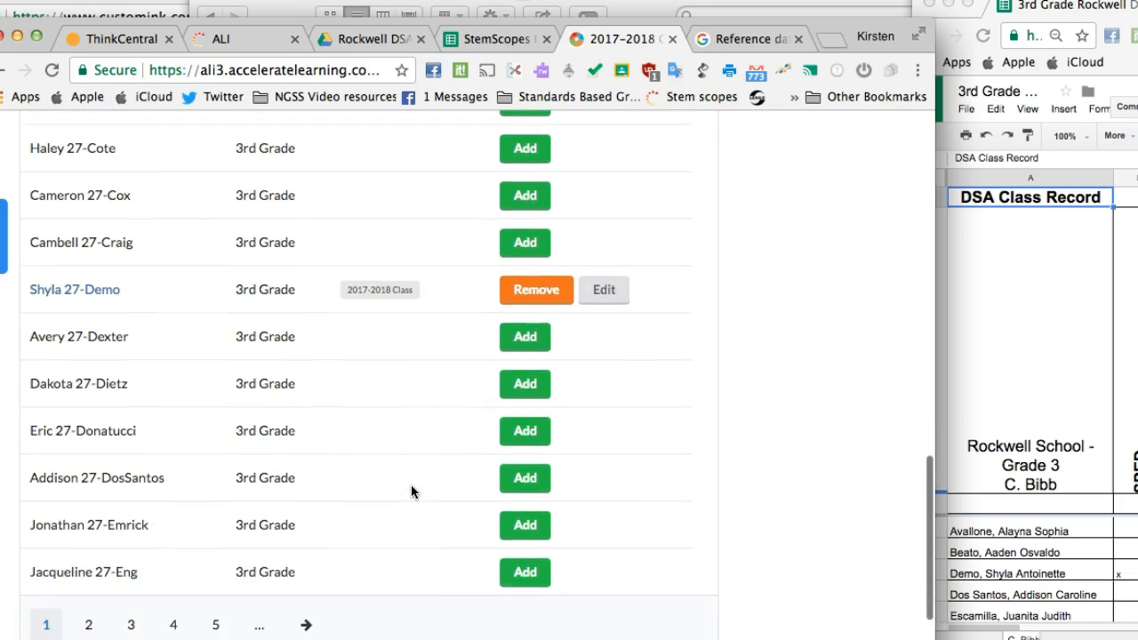
scroll(411, 491, "up", 1)
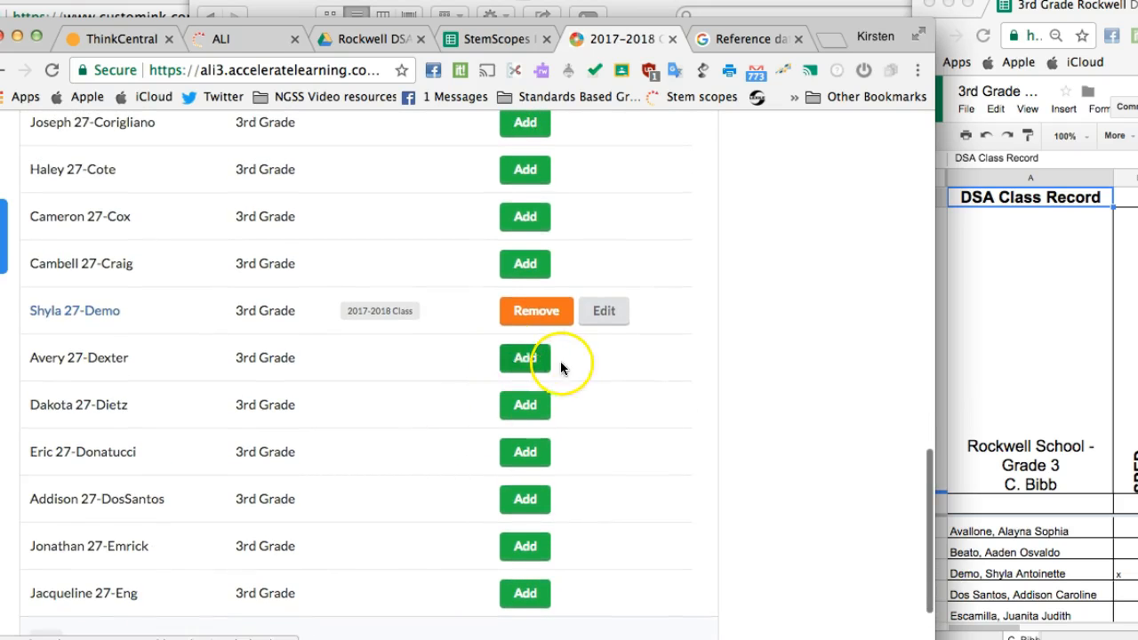
scroll(464, 509, "down", 2)
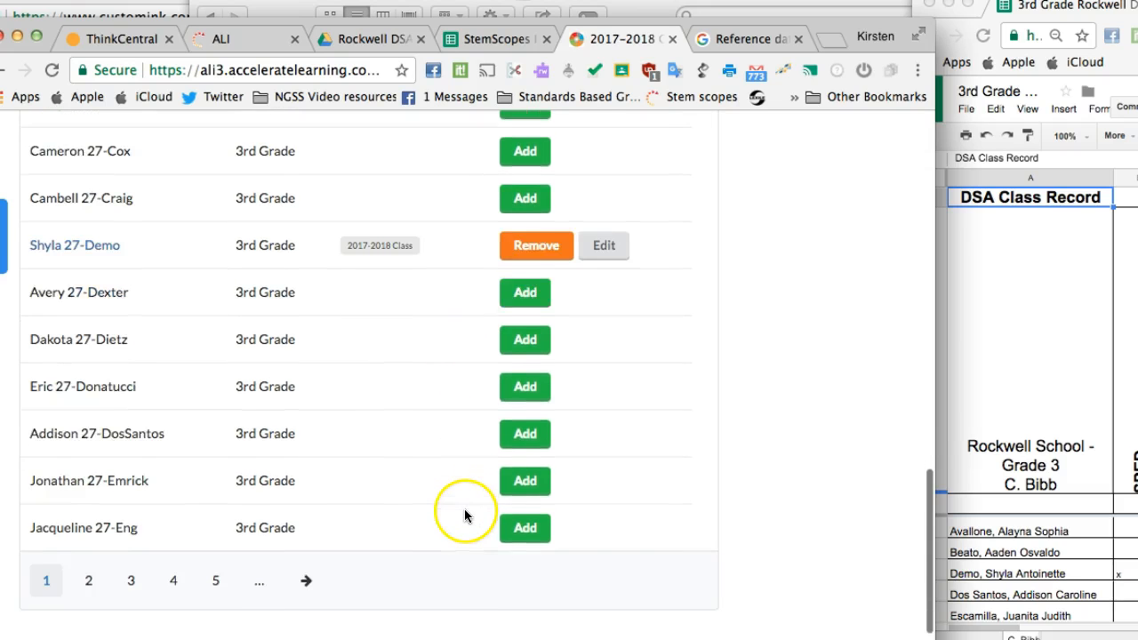
left_click(542, 440)
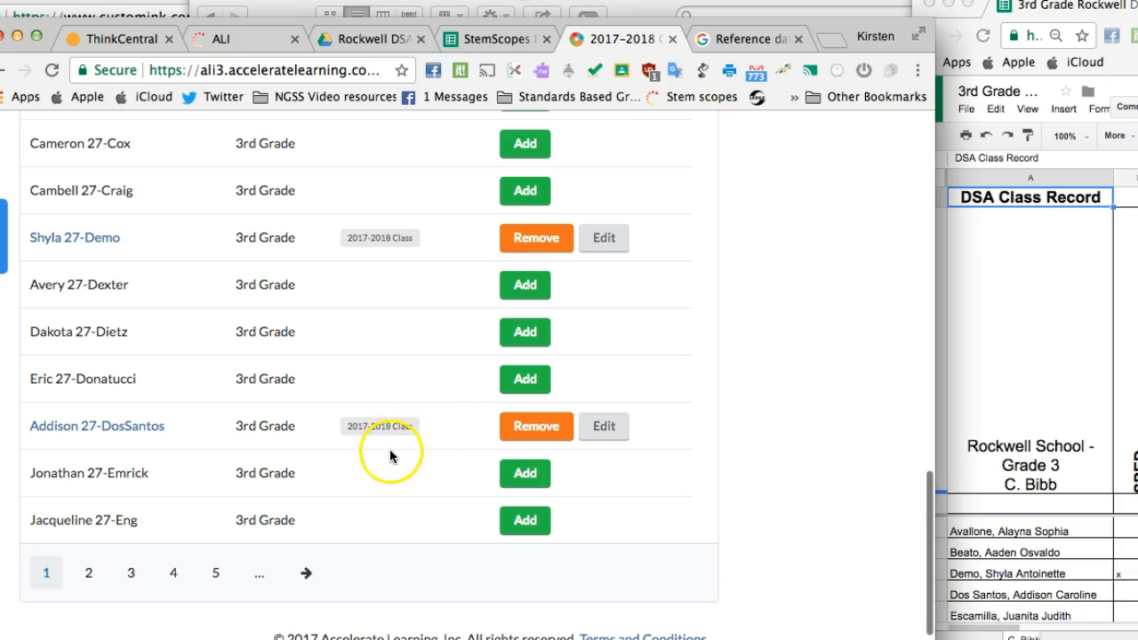
Step: Return to the 2017-2018 Class section page and review its student list
scroll(410, 415, "up", 5)
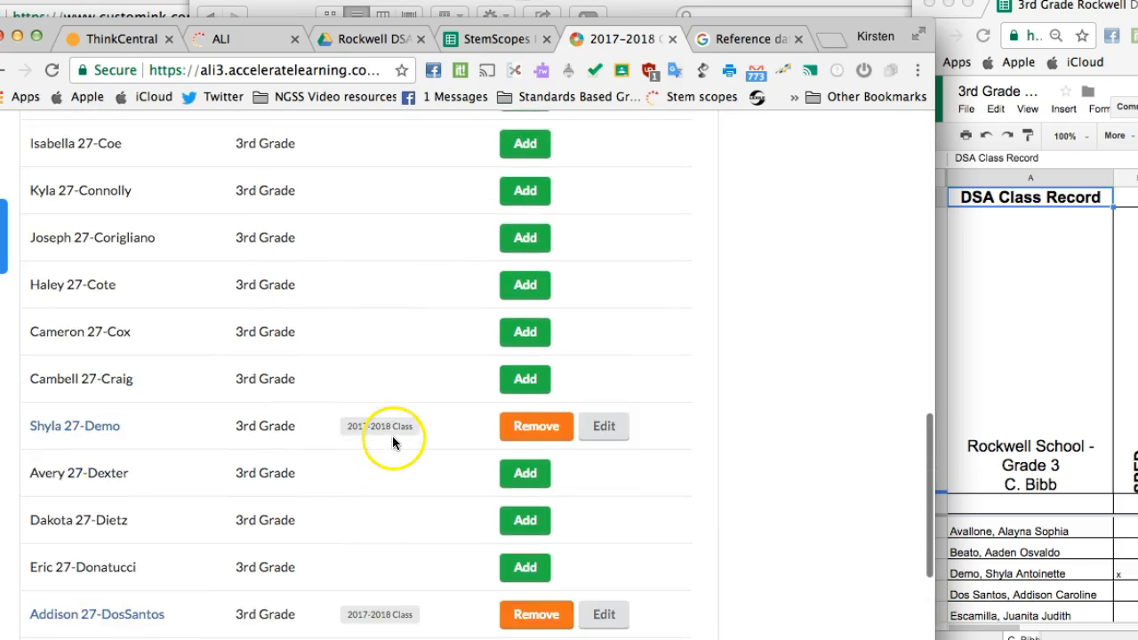
scroll(392, 440, "up", 20)
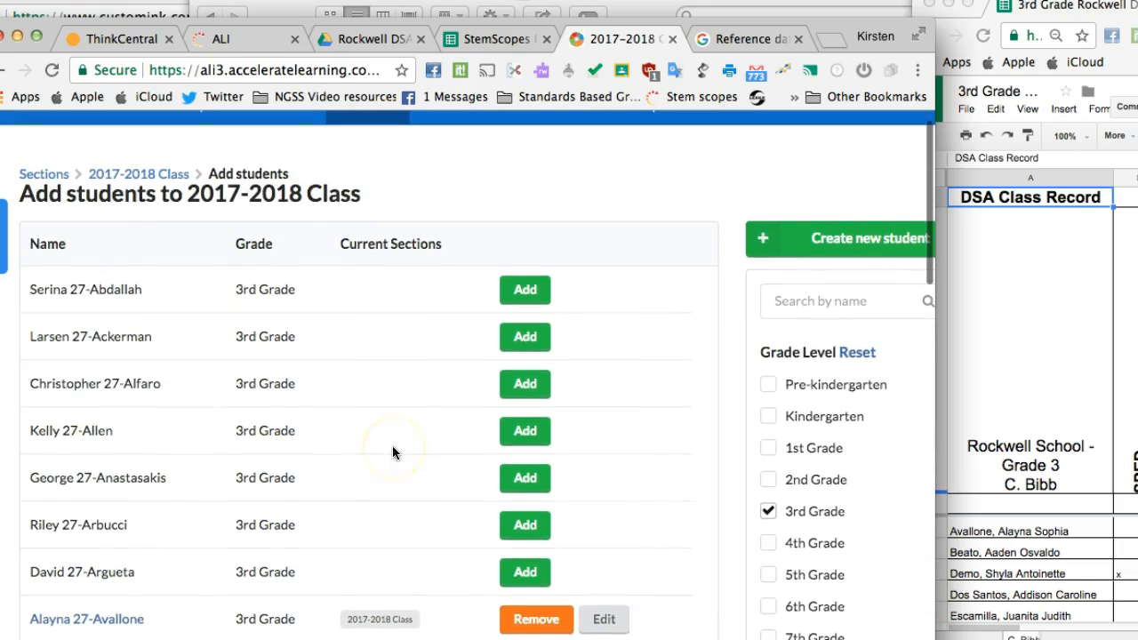
scroll(398, 448, "down", 15)
scroll(399, 449, "up", 15)
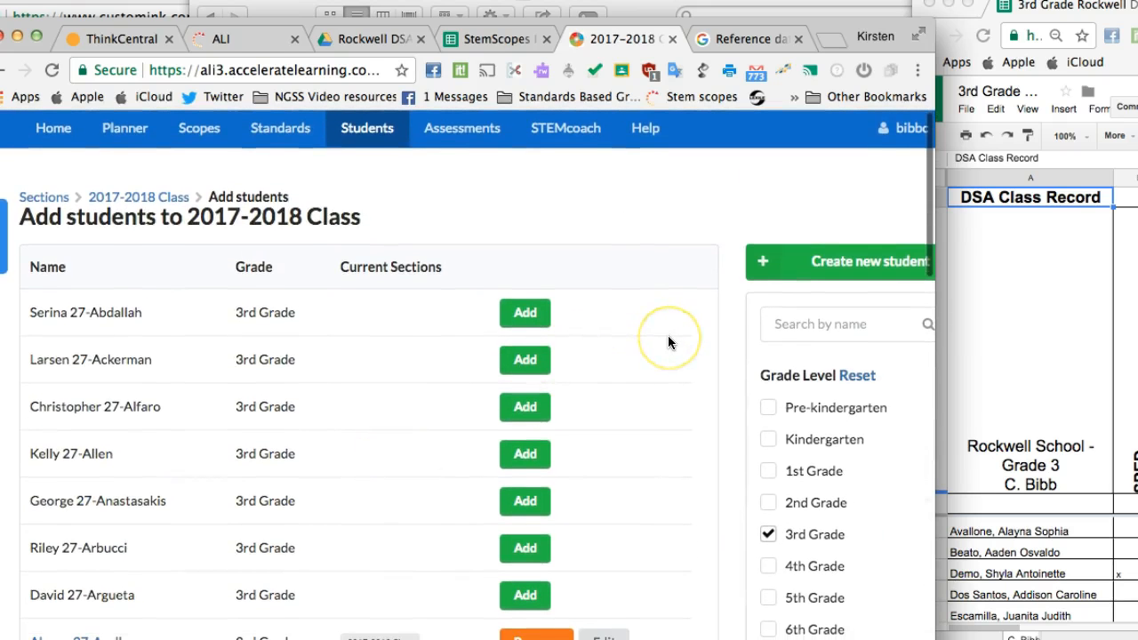
scroll(667, 340, "down", 5)
scroll(590, 254, "up", 6)
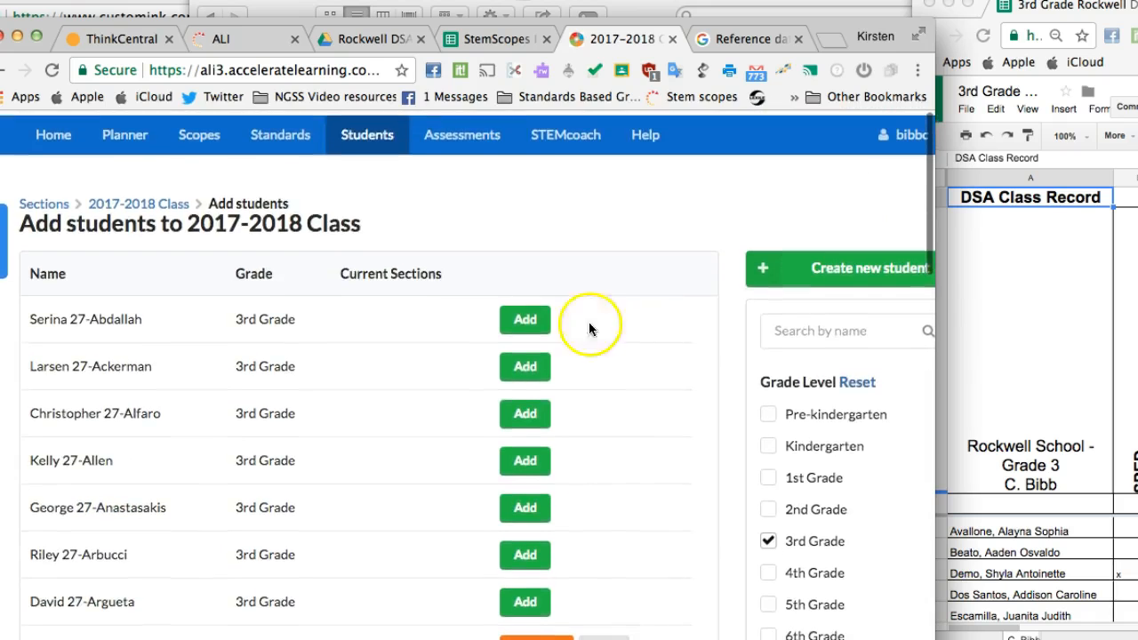
left_click(164, 199)
scroll(387, 285, "down", 2)
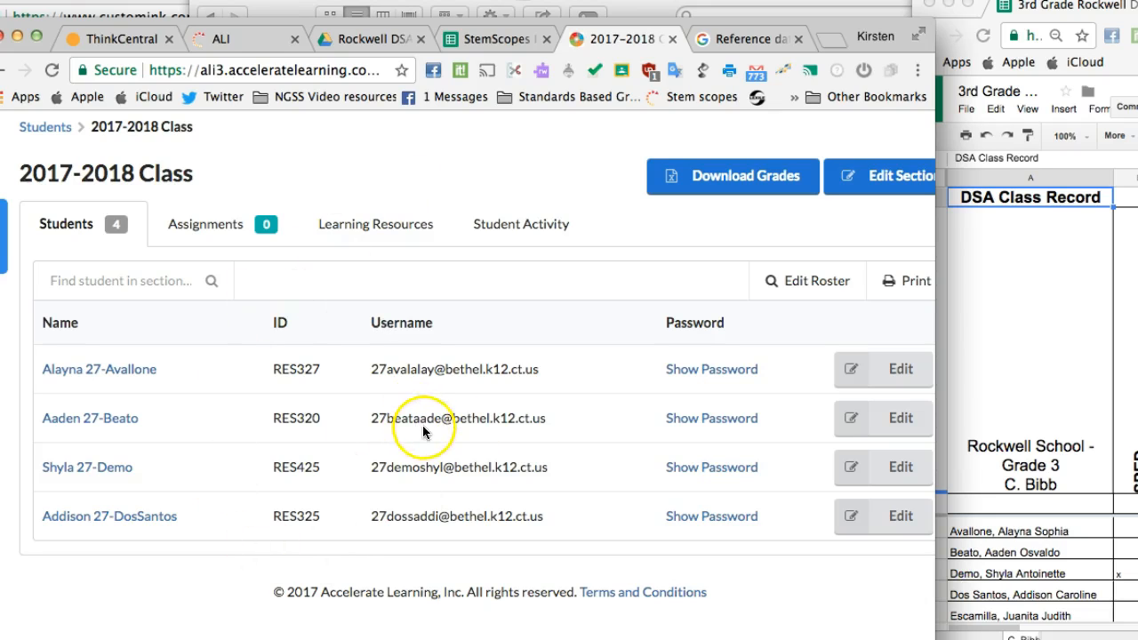
scroll(485, 432, "up", 1)
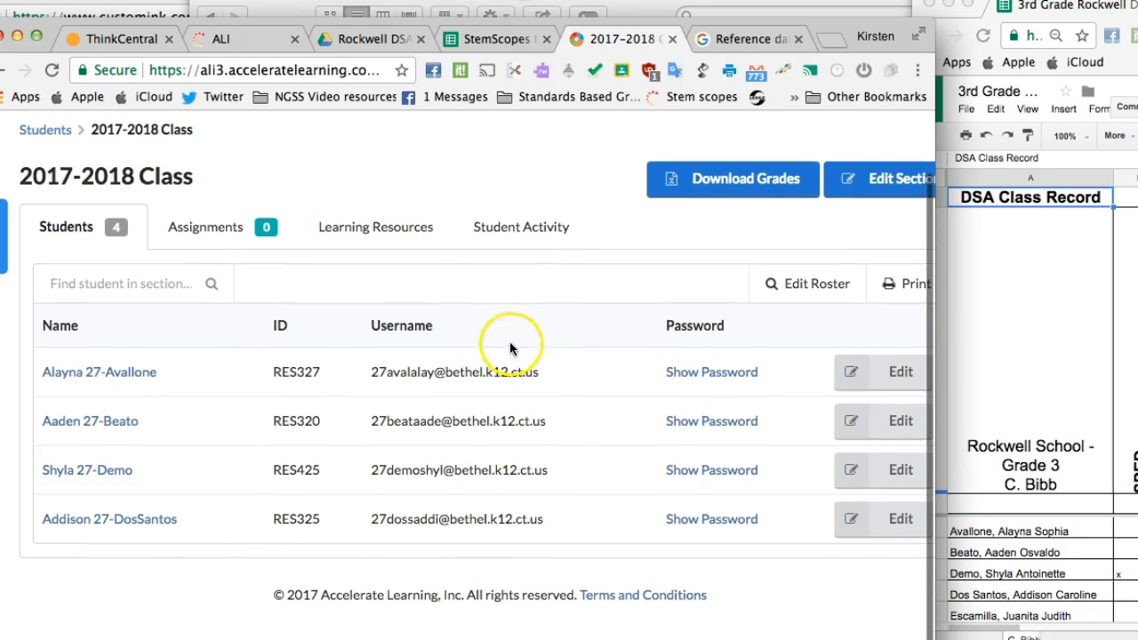
Step: Check the section's Learning Resources submissions, and return to the student list with usernames and passwords
left_click(397, 234)
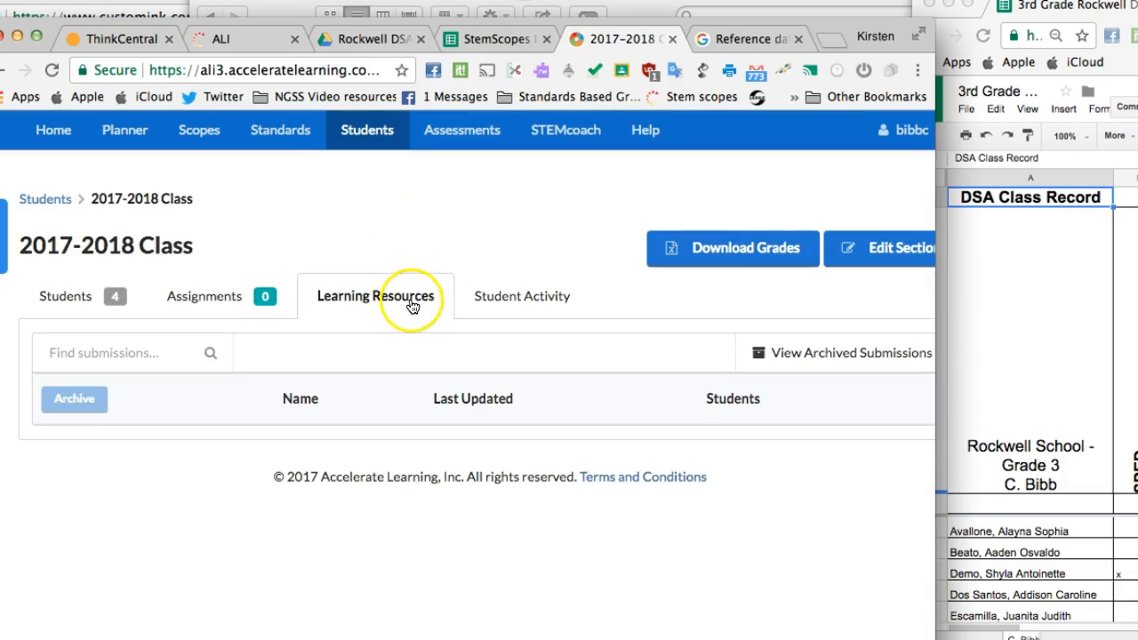
left_click(78, 302)
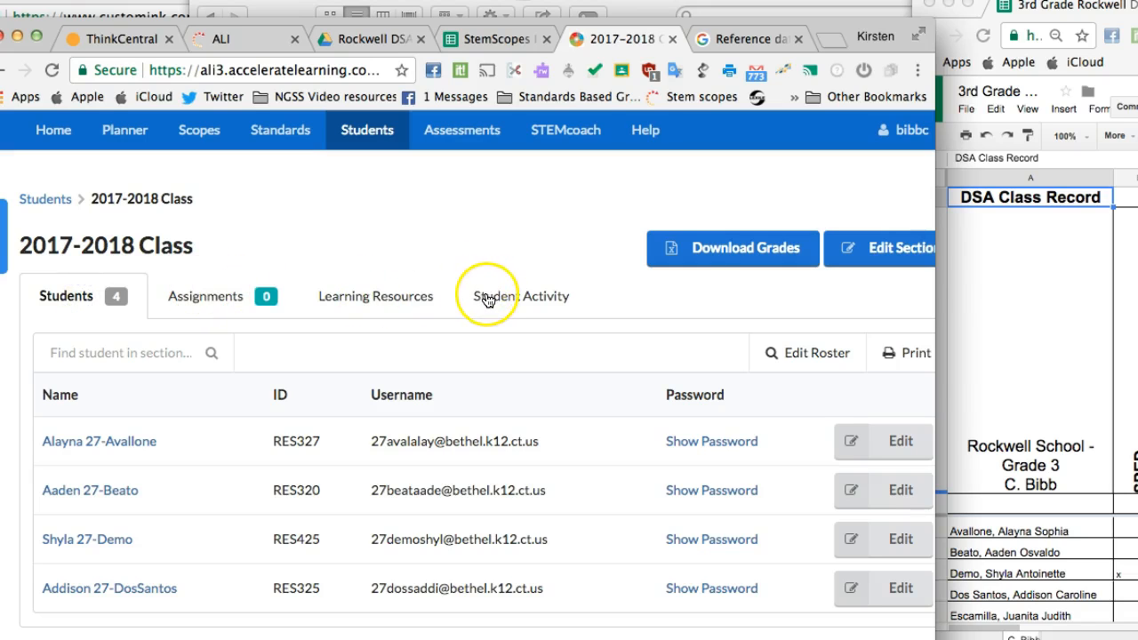
scroll(371, 410, "down", 1)
scroll(371, 410, "up", 1)
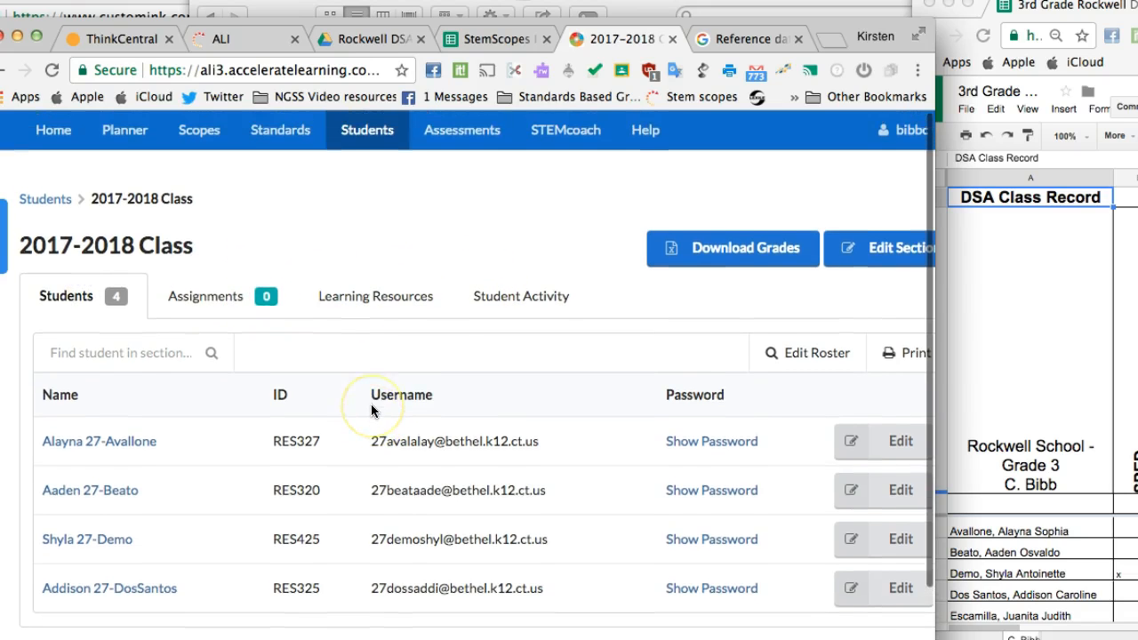
scroll(373, 409, "down", 2)
scroll(373, 407, "up", 2)
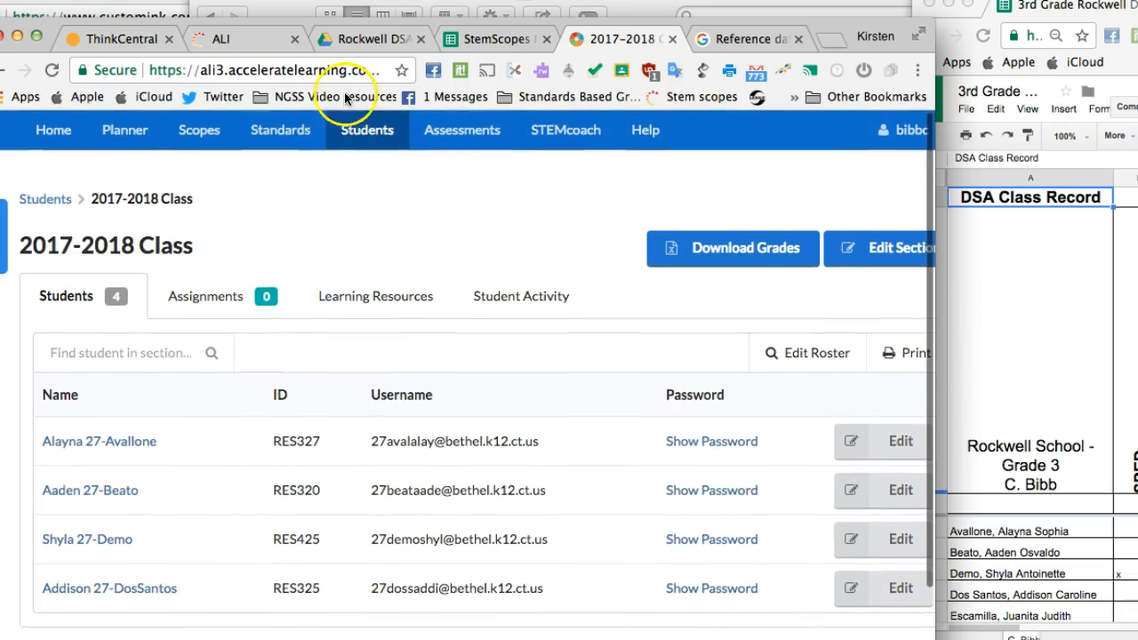
scroll(254, 264, "down", 1)
scroll(256, 271, "up", 1)
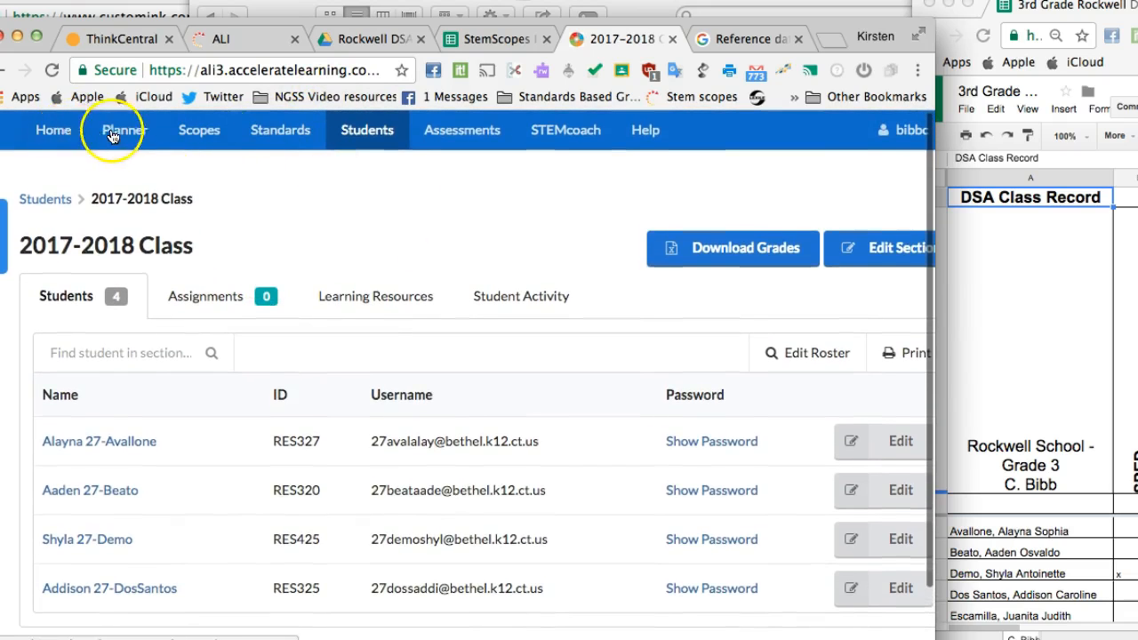
Step: Go to the home dashboard and log out of the teacher account
left_click(62, 135)
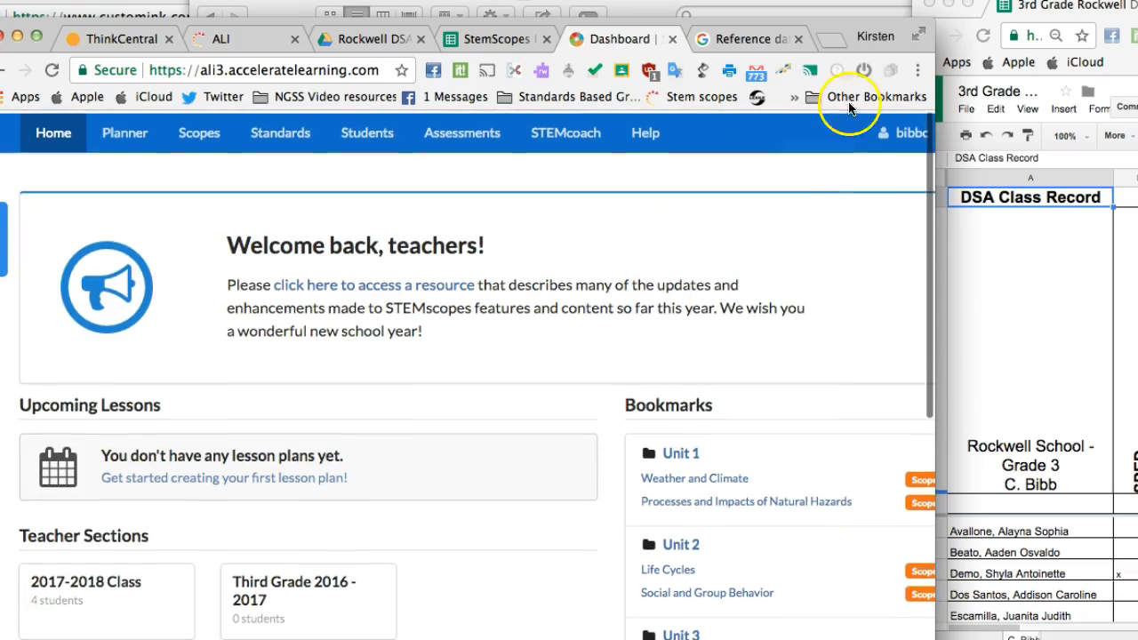
left_click(905, 130)
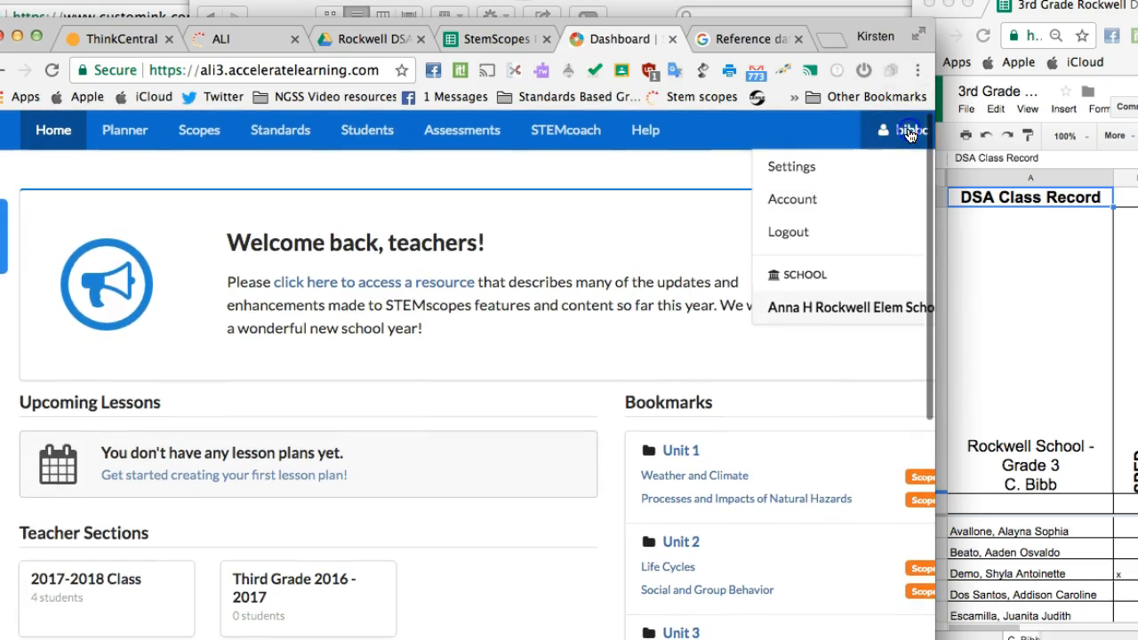
left_click(836, 232)
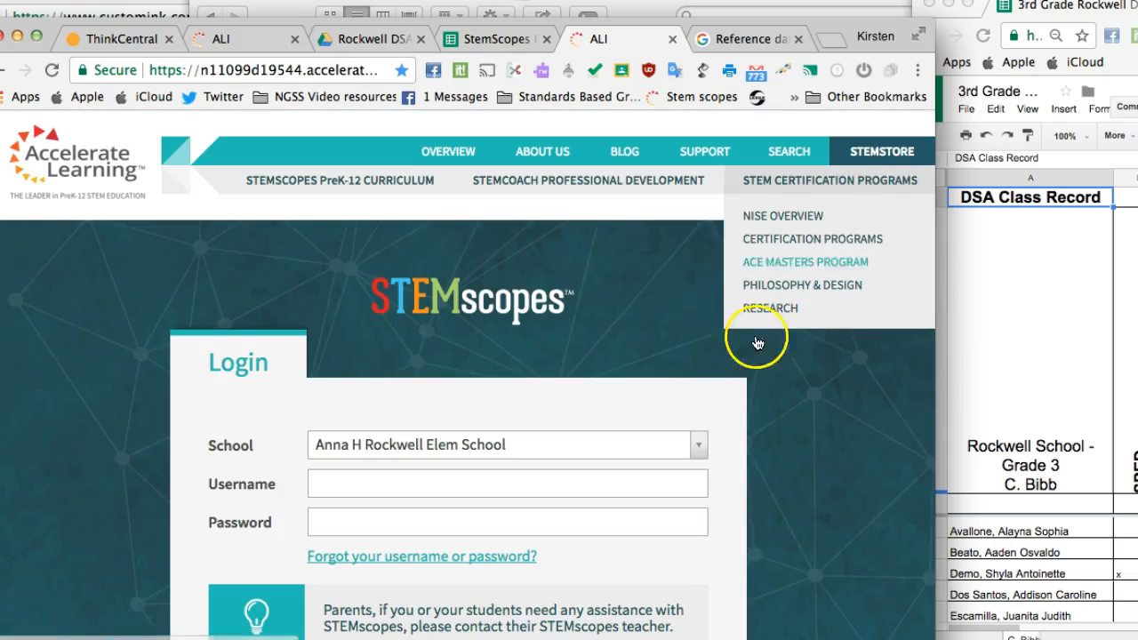
Step: Switch from the login form to the StemScopes Import 2017-18 spreadsheet and look through the third-grade student usernames
scroll(706, 436, "down", 1)
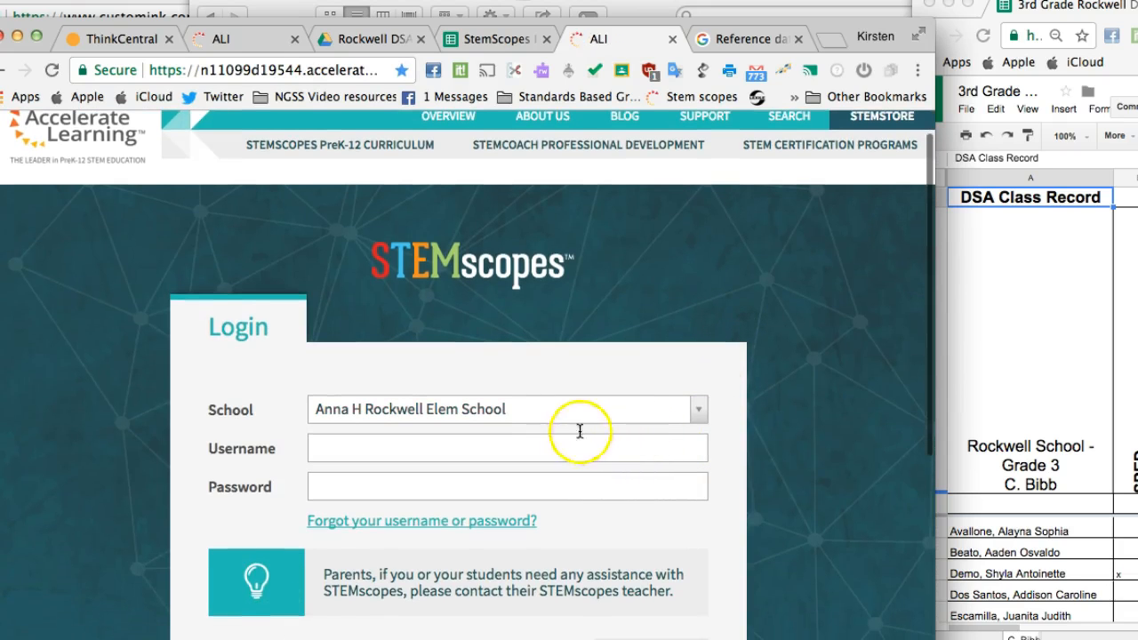
left_click(534, 448)
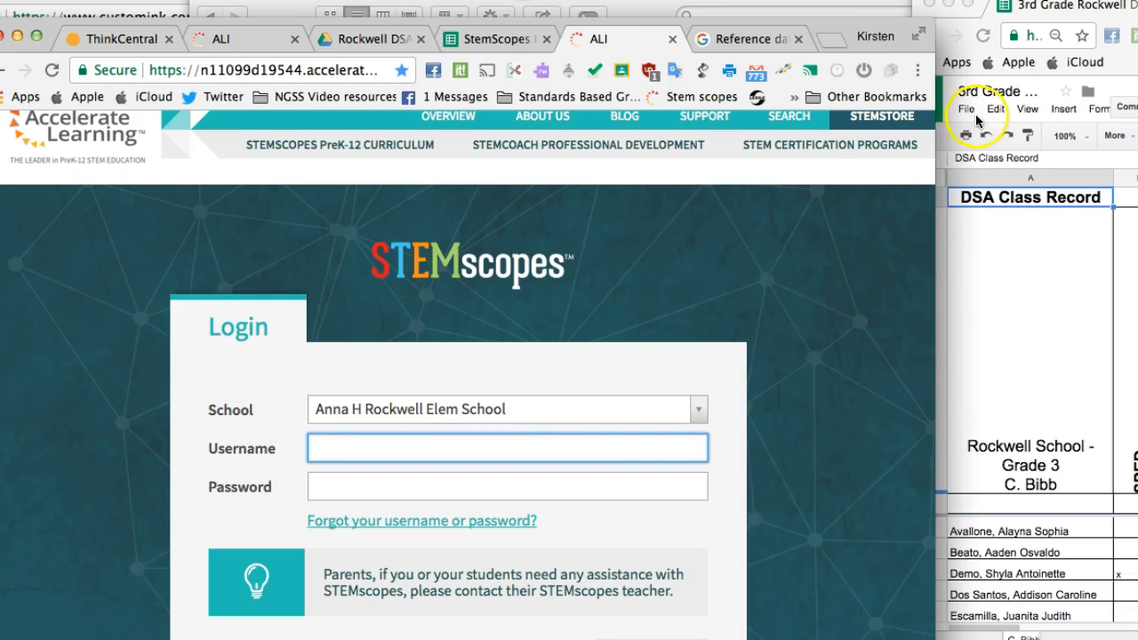
left_click(476, 31)
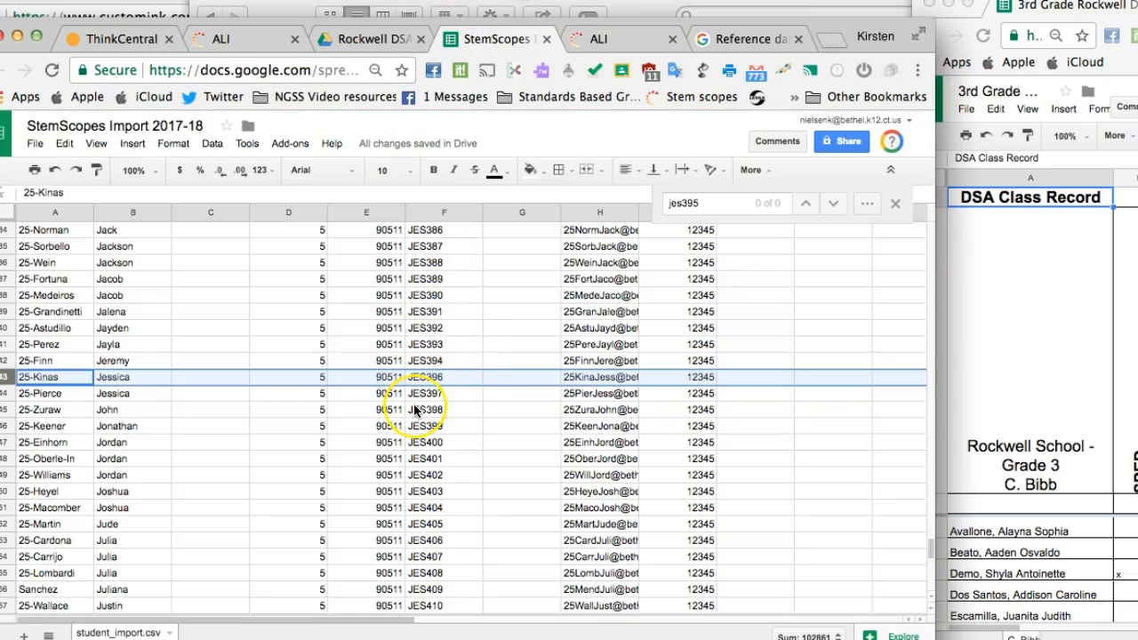
scroll(414, 409, "up", 10)
scroll(414, 404, "down", 20)
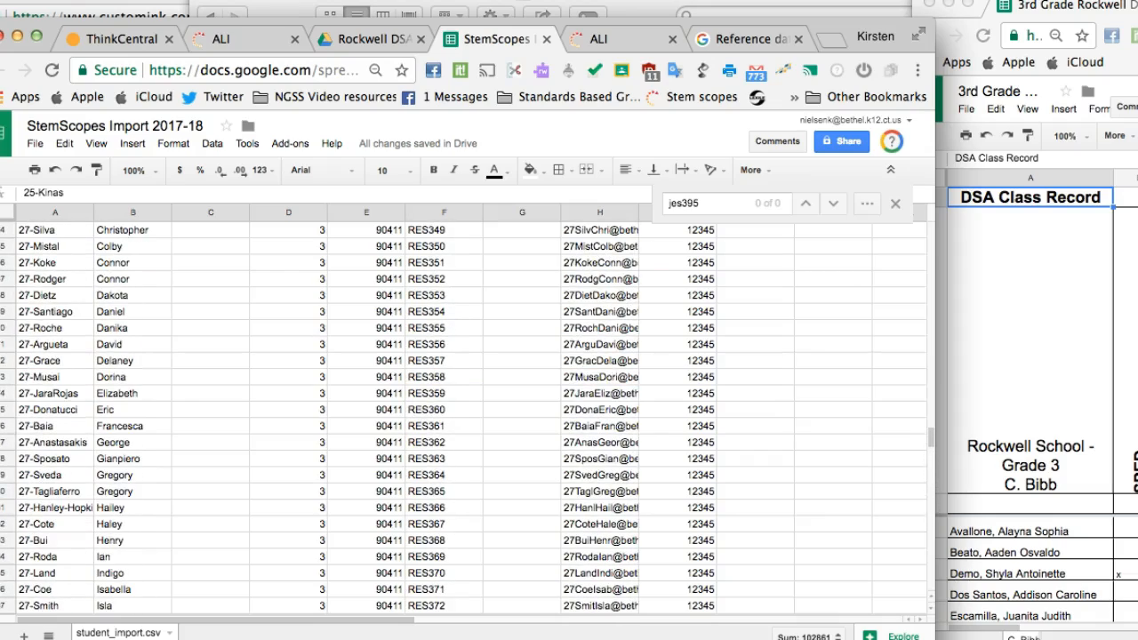
Step: Return to the STEMscopes login page and log in as a rostered student with the student's username and account password
left_click(610, 40)
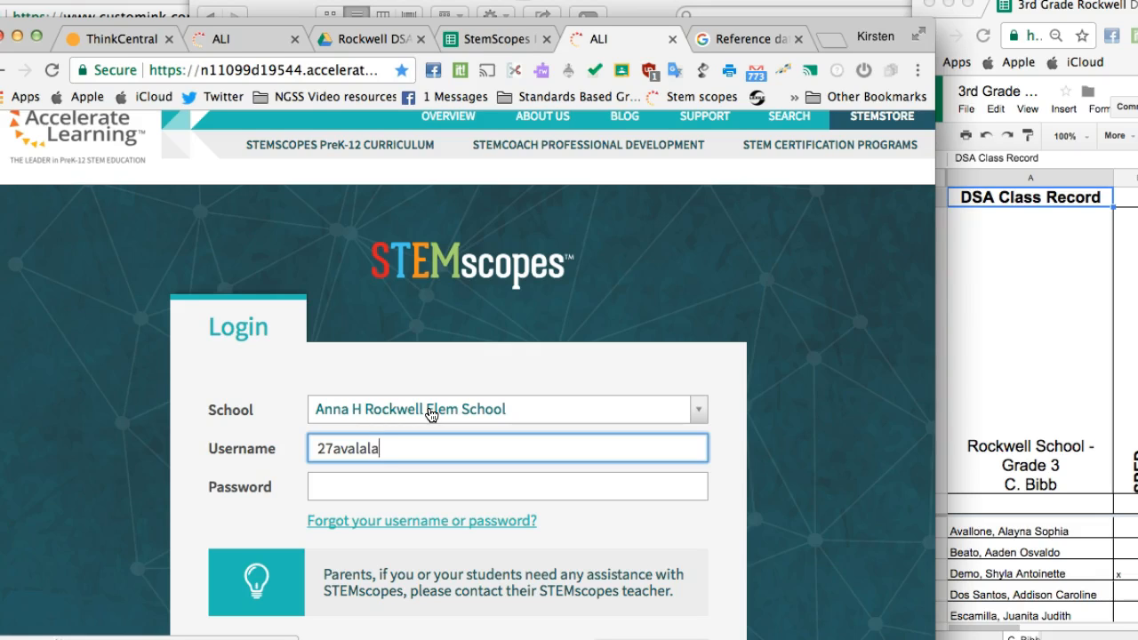
type("bethel.")
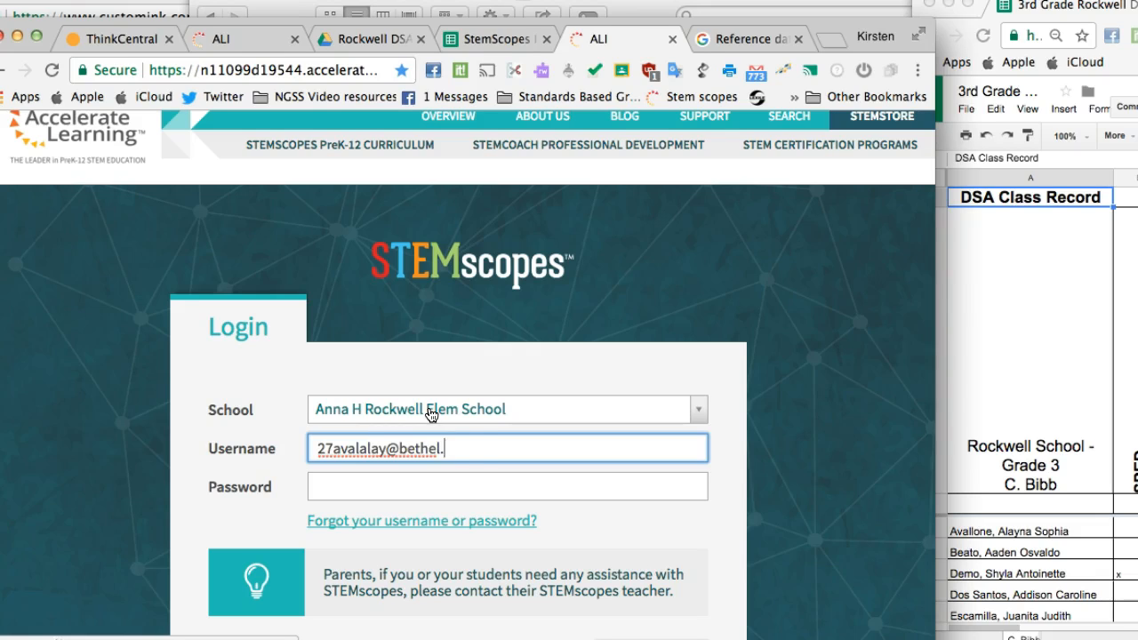
type("k12.ct.us")
key("Tab")
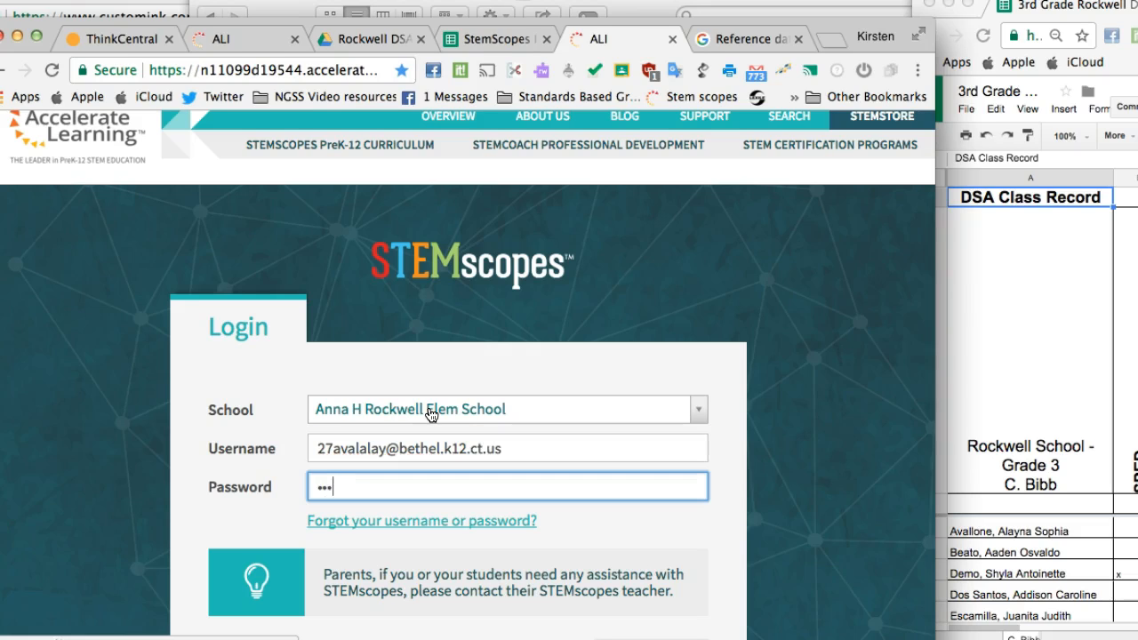
scroll(391, 463, "down", 3)
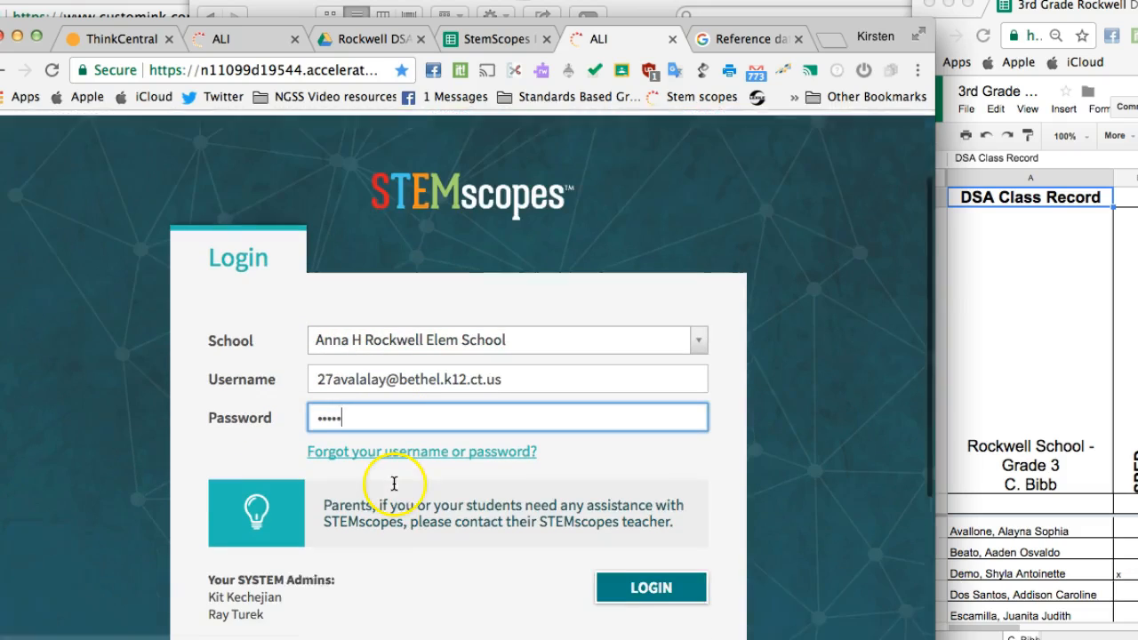
left_click(656, 564)
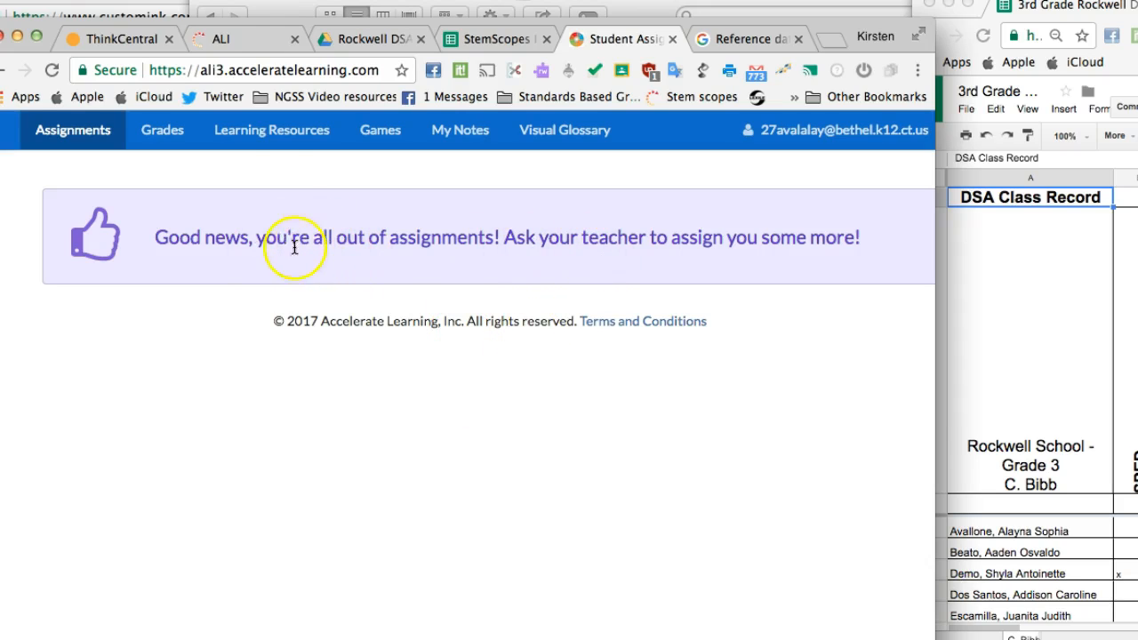
Step: Open the student's Learning Resources and look over the activities available for the 2017-2018 Class
left_click(271, 128)
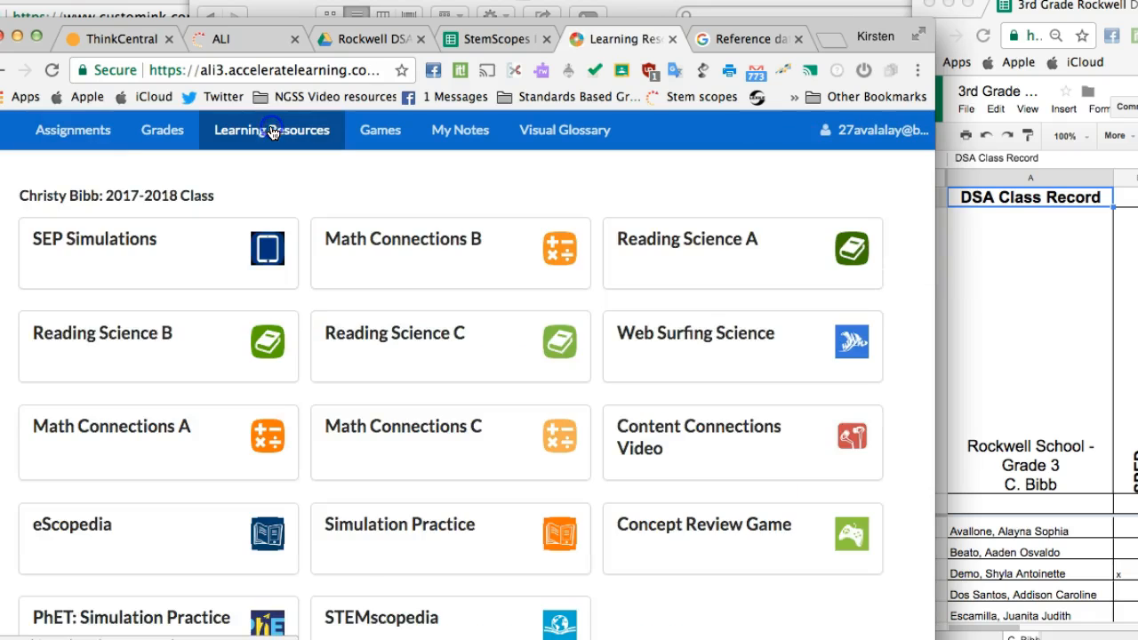
scroll(326, 208, "down", 2)
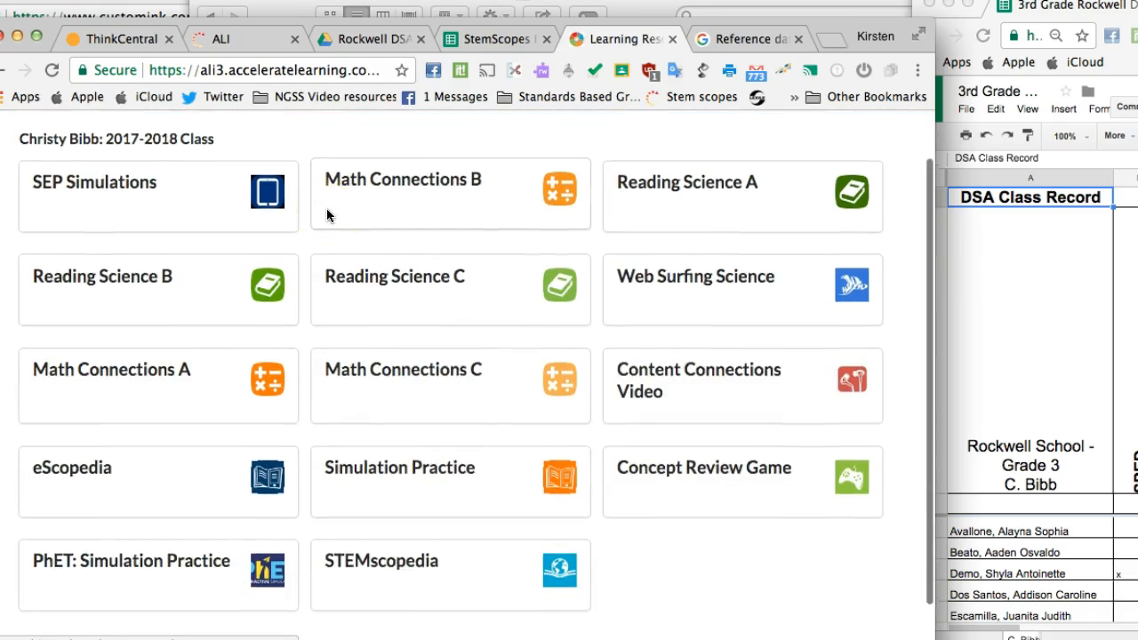
scroll(326, 208, "up", 1)
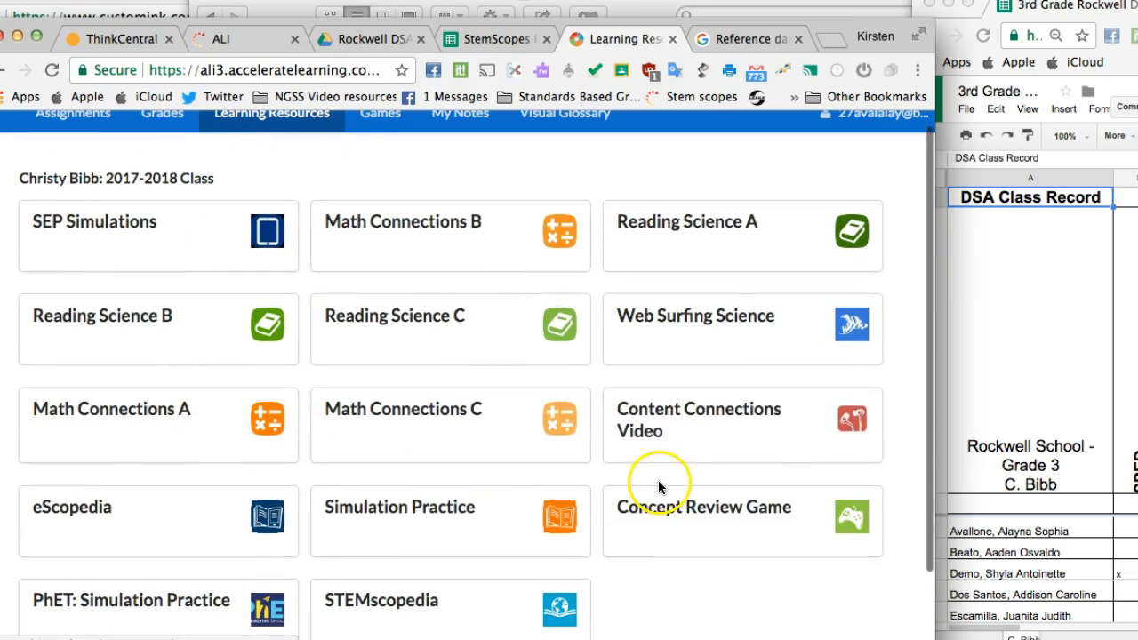
scroll(266, 233, "up", 1)
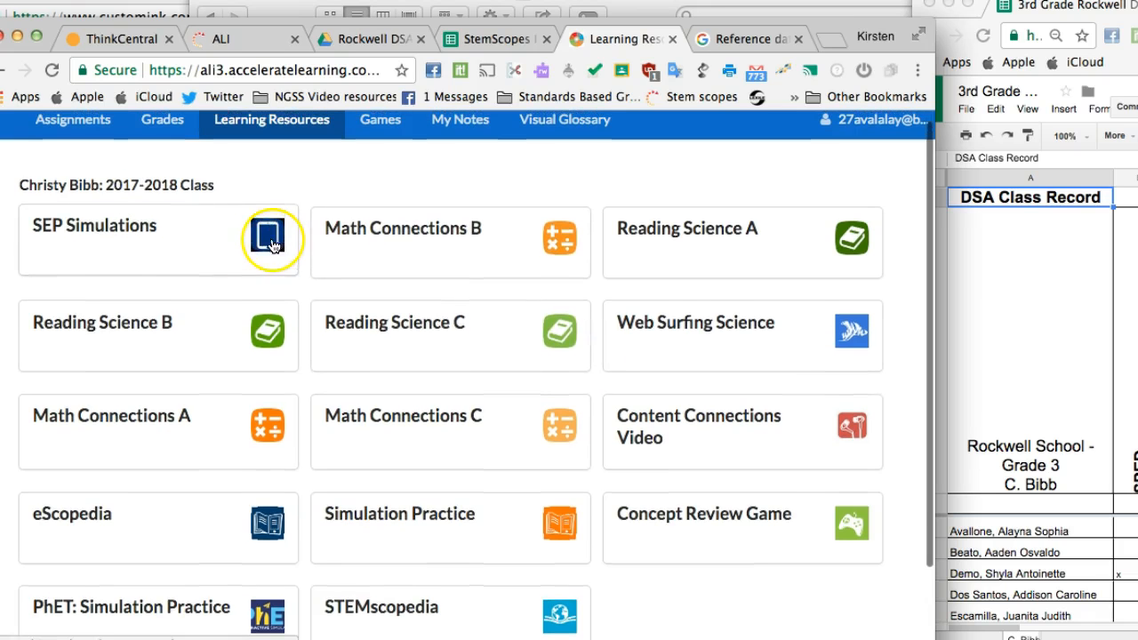
Step: Open the SEP Simulations resource and launch the Earth's Systems Interactions simulation
left_click(259, 235)
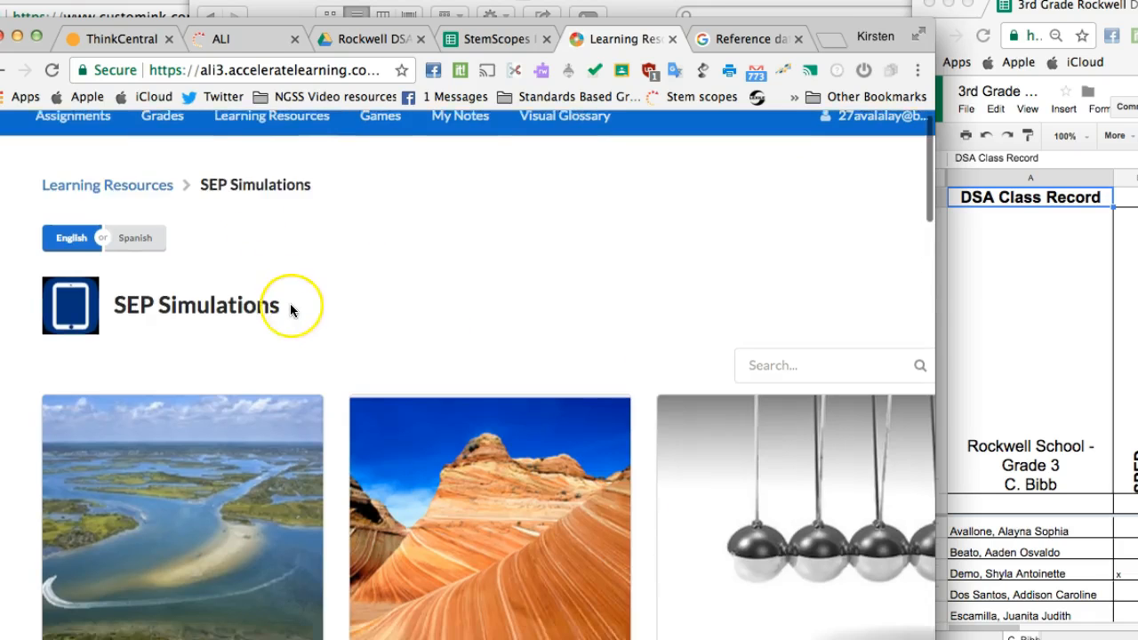
scroll(287, 311, "down", 5)
scroll(289, 310, "down", 2)
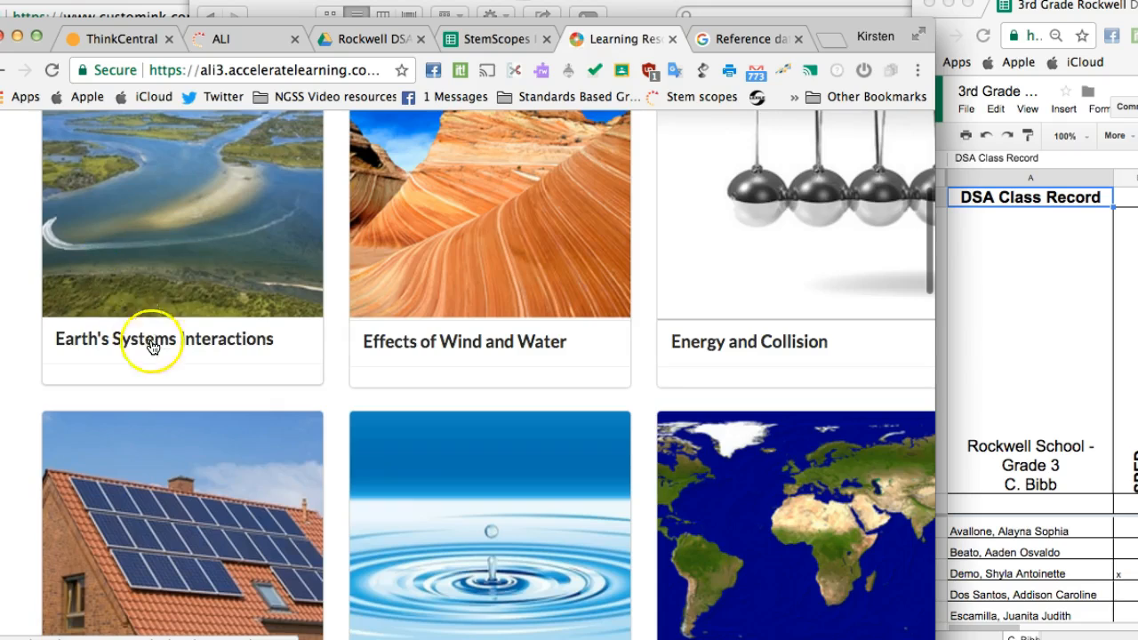
left_click(152, 340)
scroll(188, 362, "down", 1)
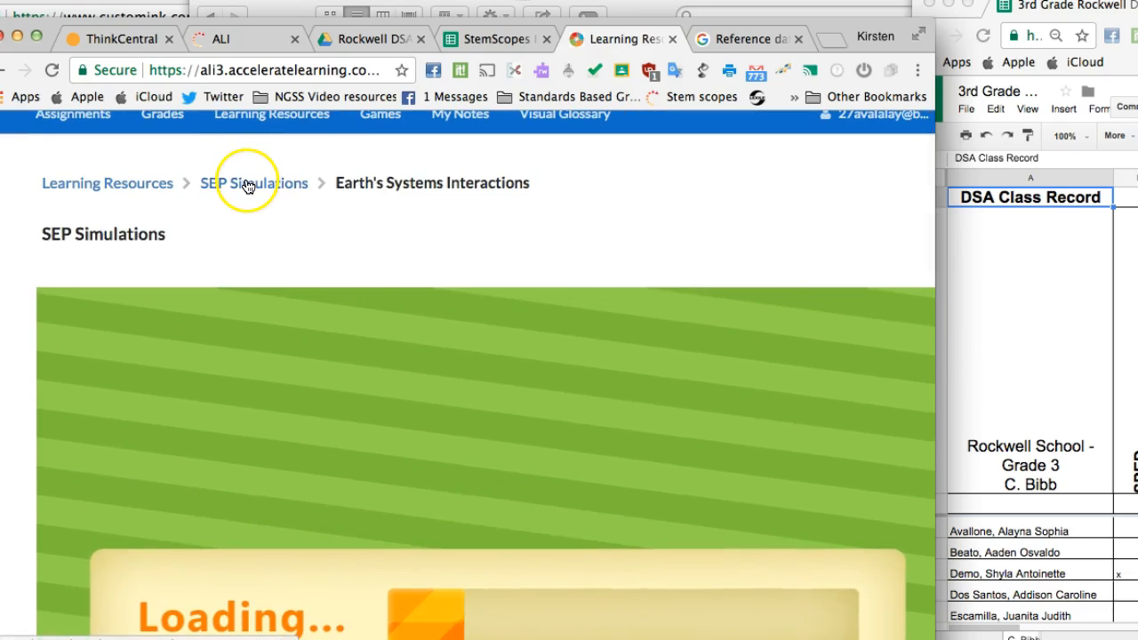
scroll(247, 185, "up", 1)
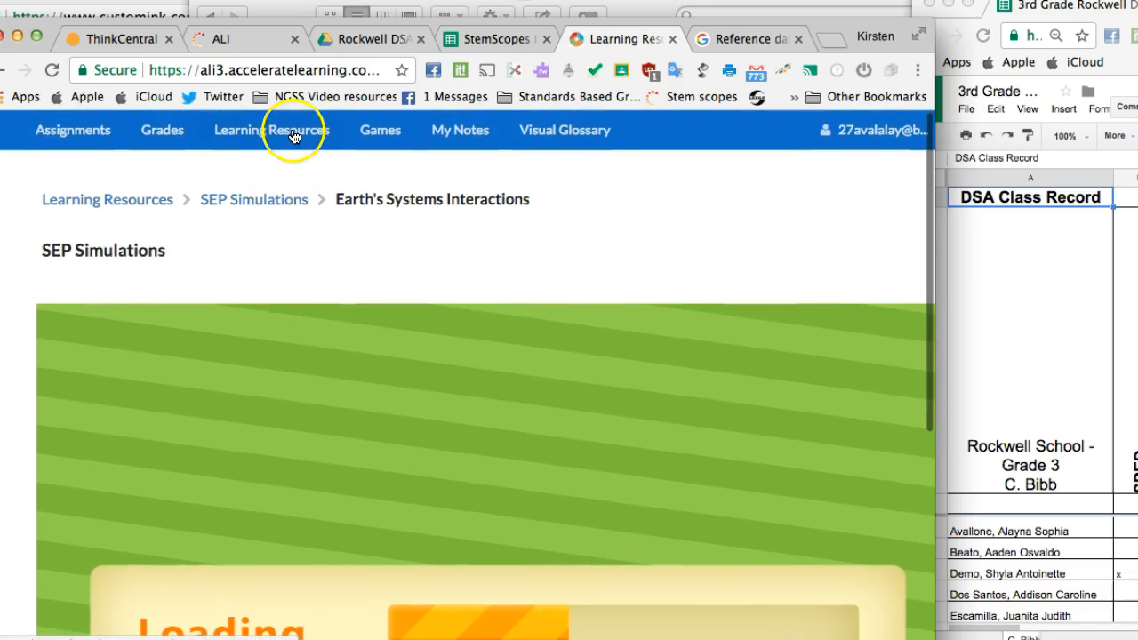
scroll(294, 272, "down", 3)
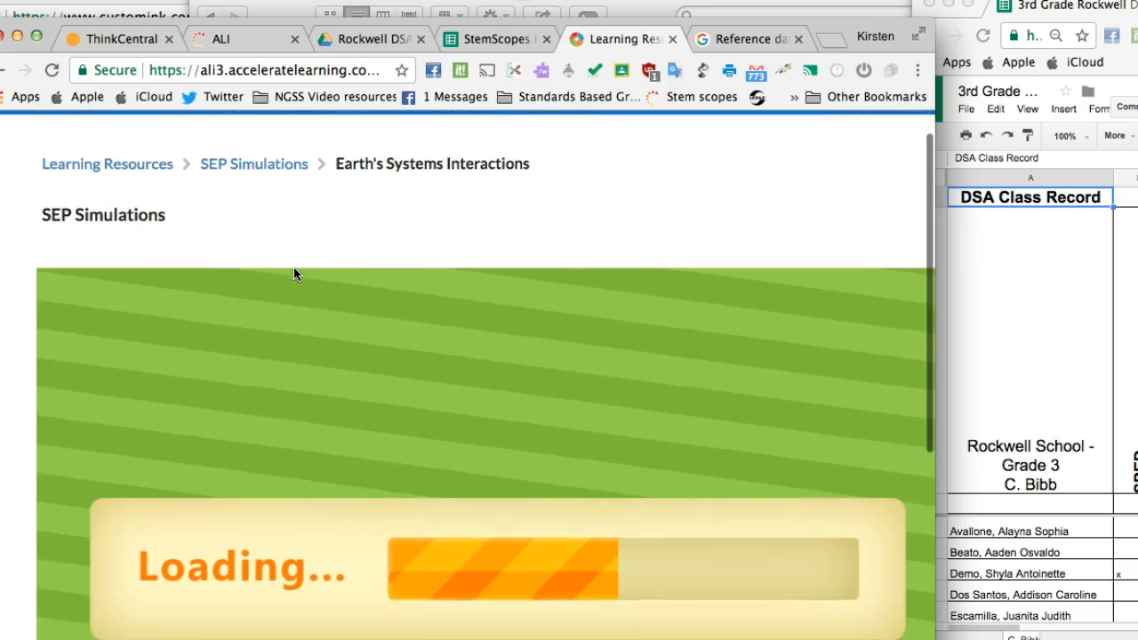
scroll(294, 273, "down", 4)
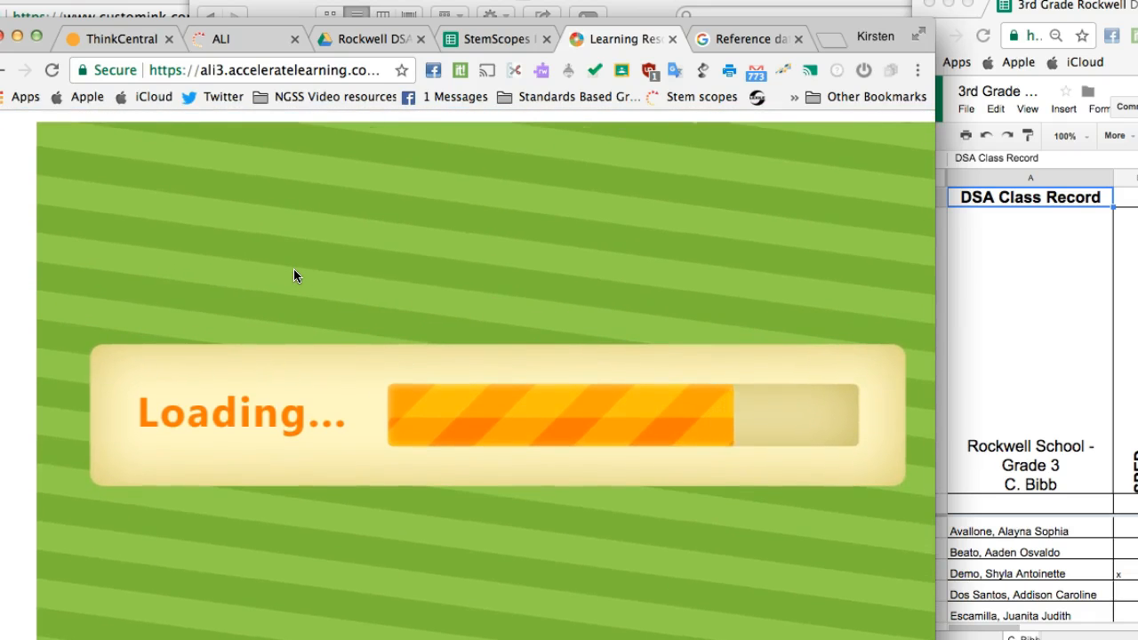
left_click(312, 269)
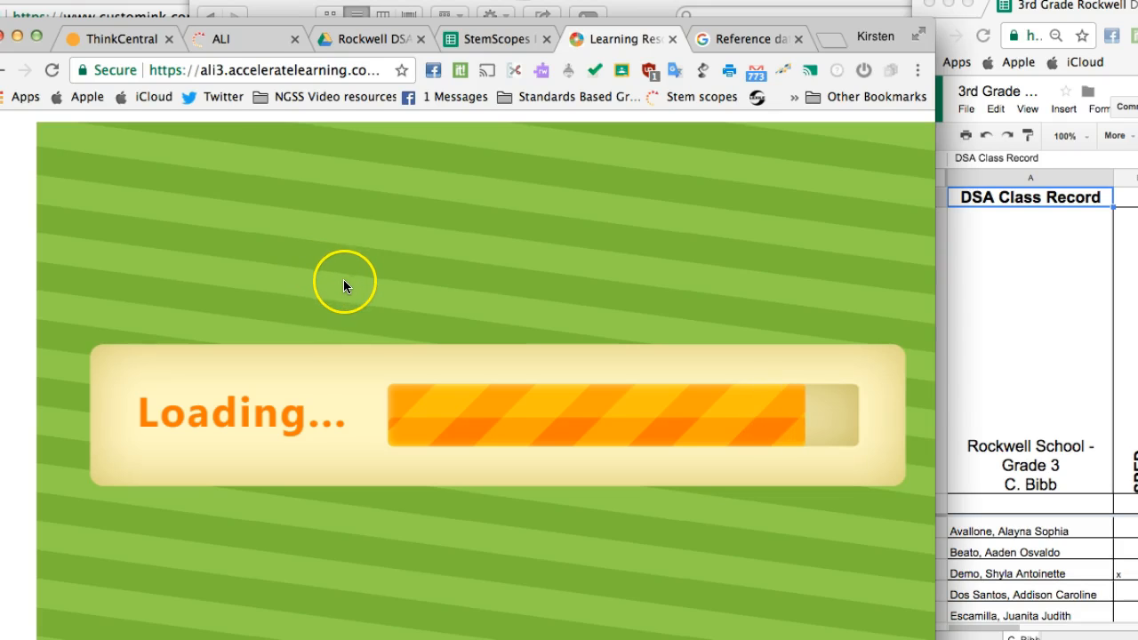
scroll(343, 281, "up", 1)
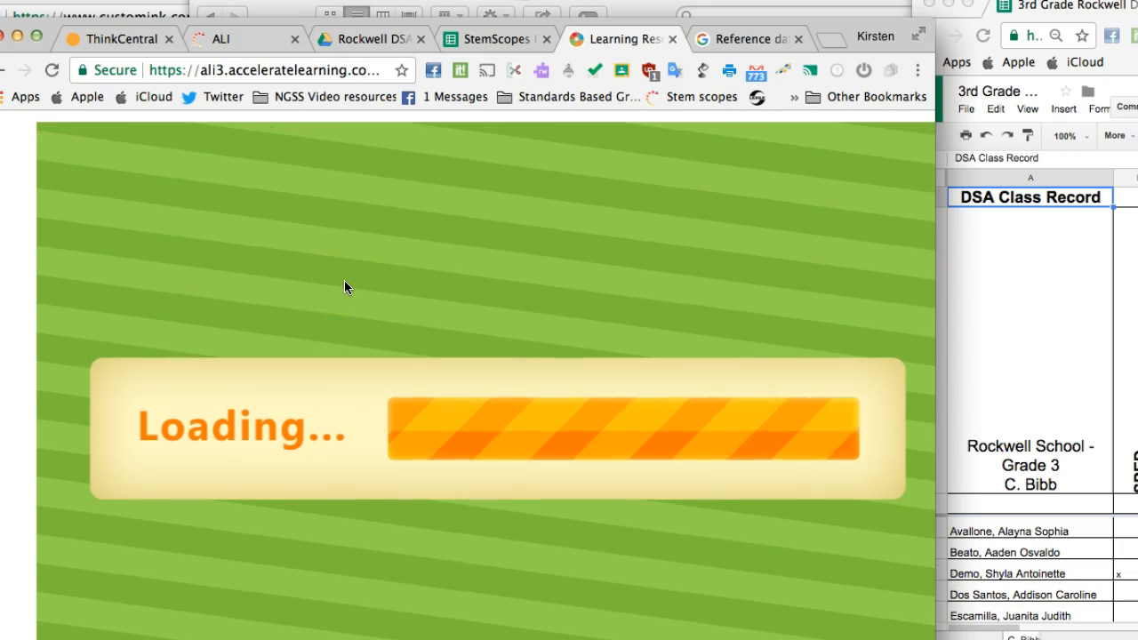
scroll(346, 286, "up", 5)
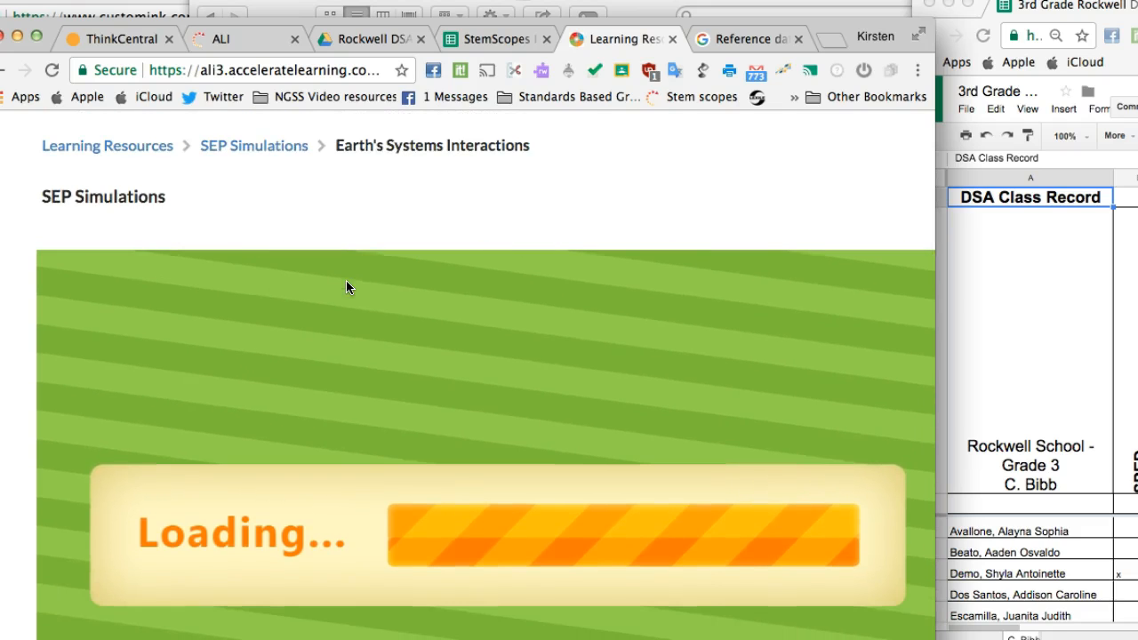
left_click(311, 157)
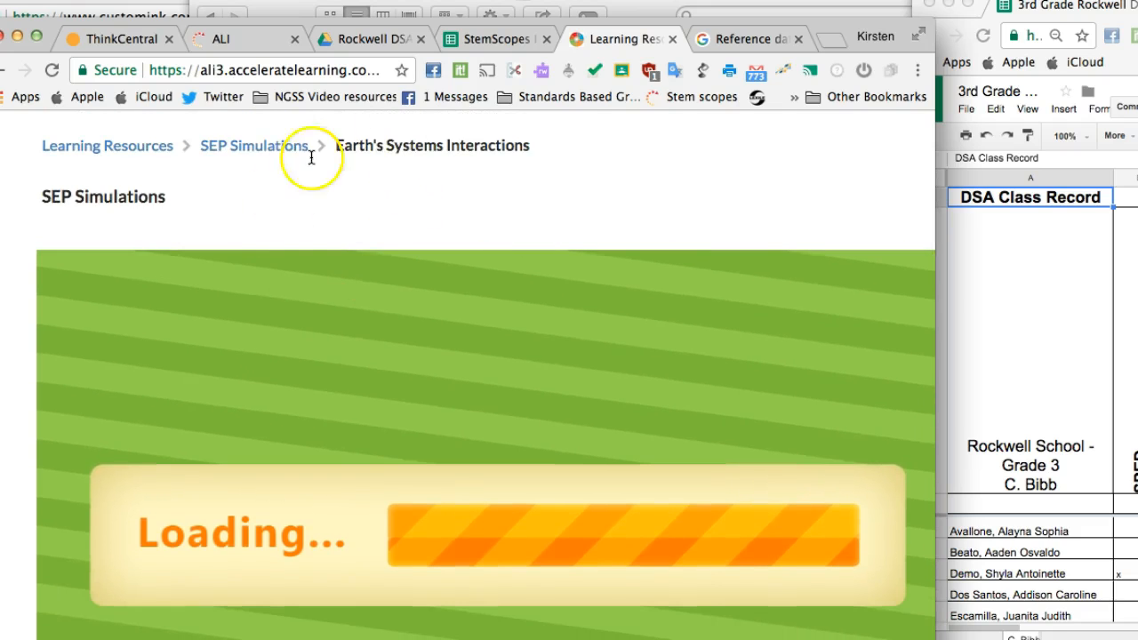
Step: Continue past the simulation's farming entrepreneur introduction and examine its first and last name entry form
scroll(354, 304, "down", 1)
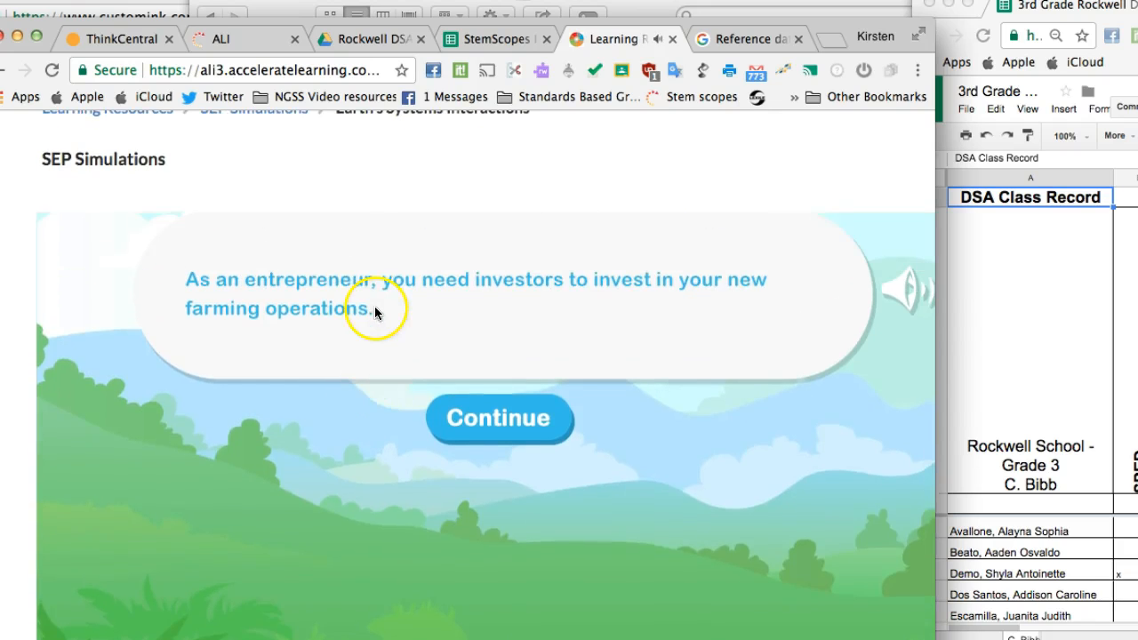
left_click(487, 421)
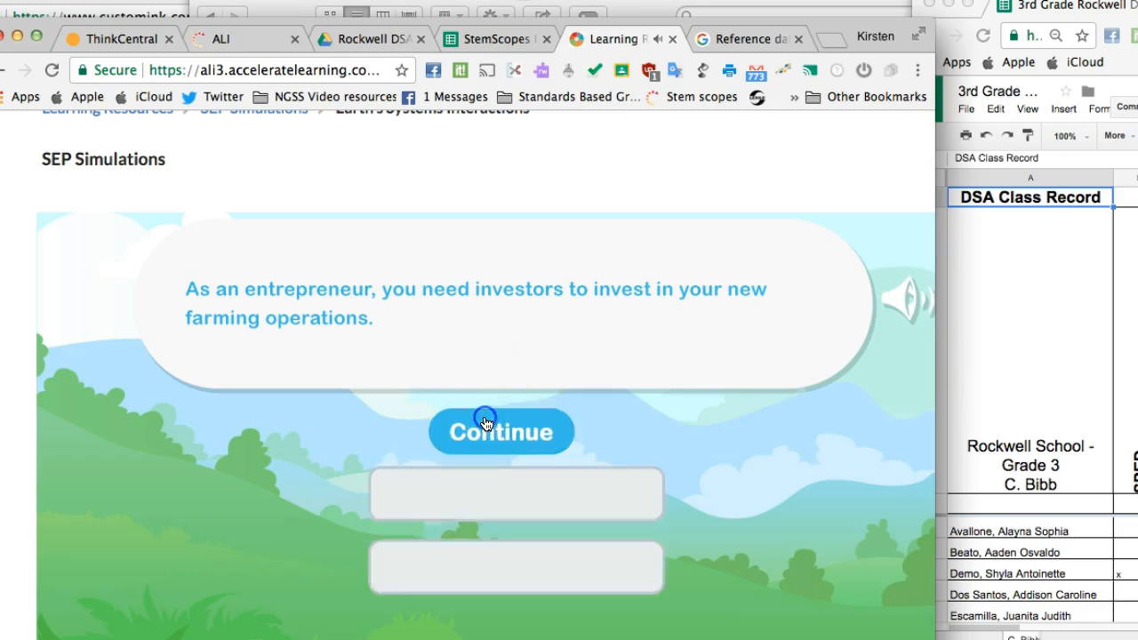
scroll(501, 413, "down", 1)
left_click(498, 426)
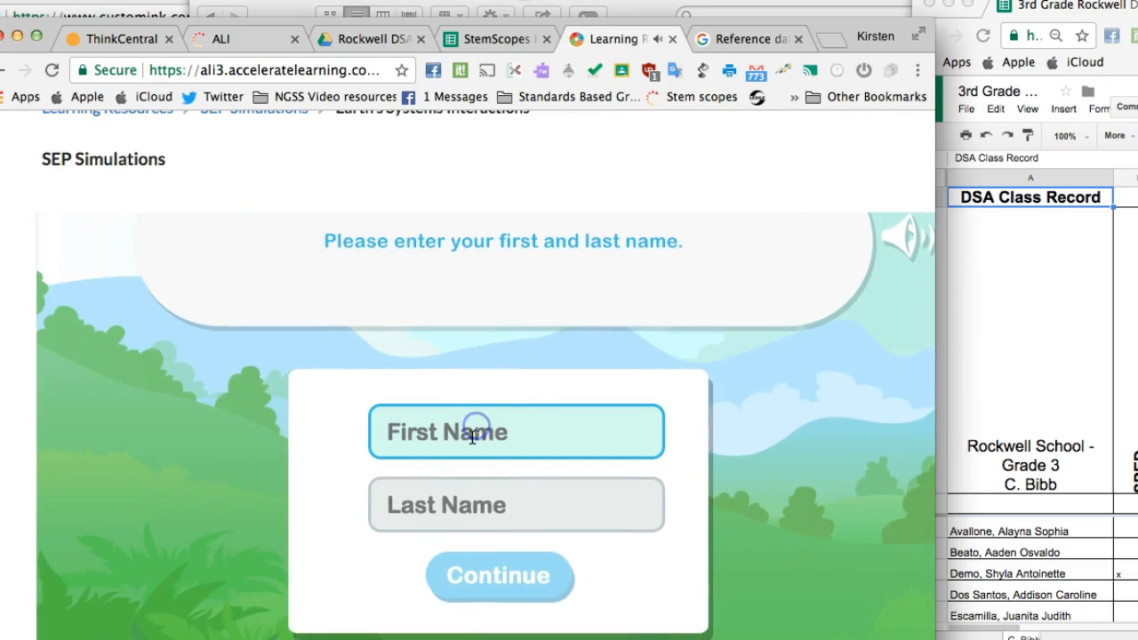
scroll(596, 452, "up", 2)
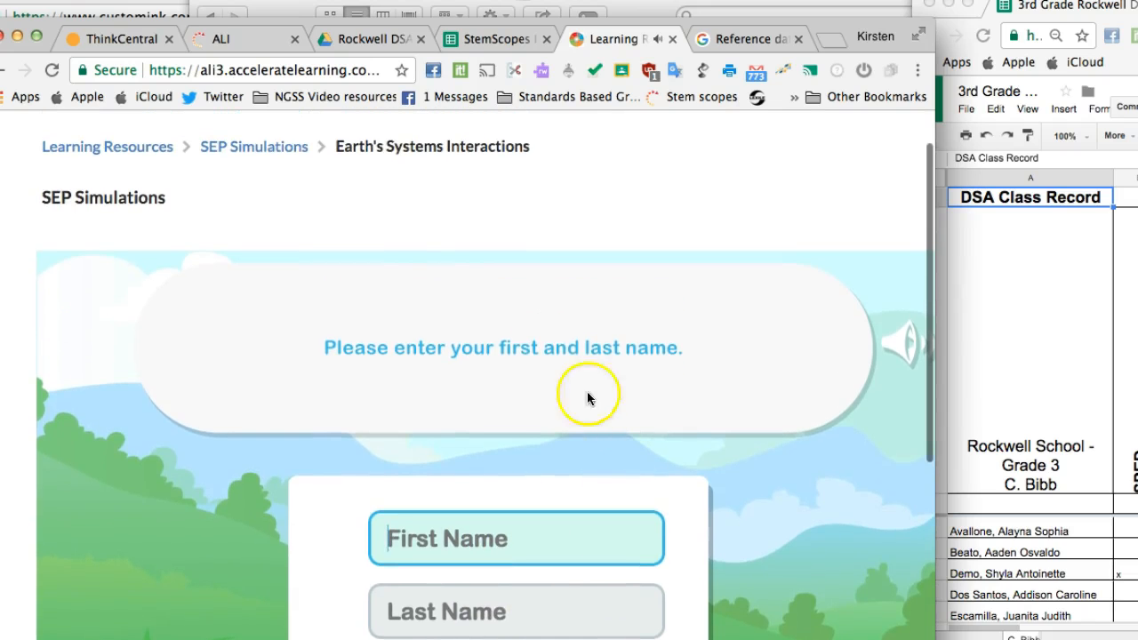
scroll(455, 242, "down", 5)
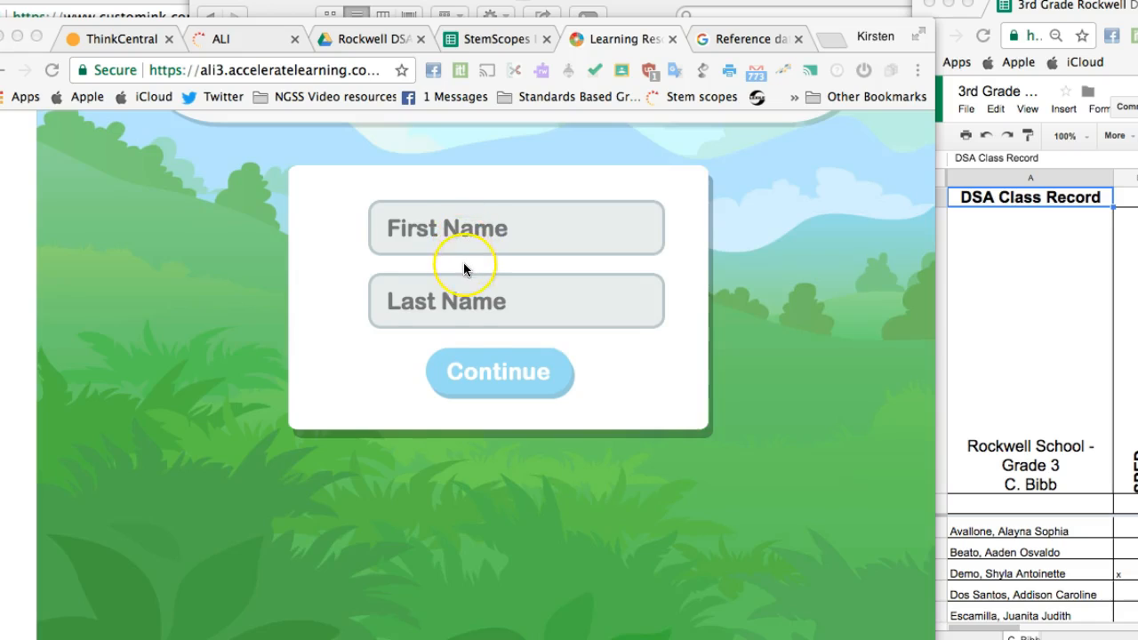
Step: Leave the Earth's Systems Interactions simulation and return to the student's Assignments page
scroll(463, 262, "up", 1)
scroll(463, 266, "up", 3)
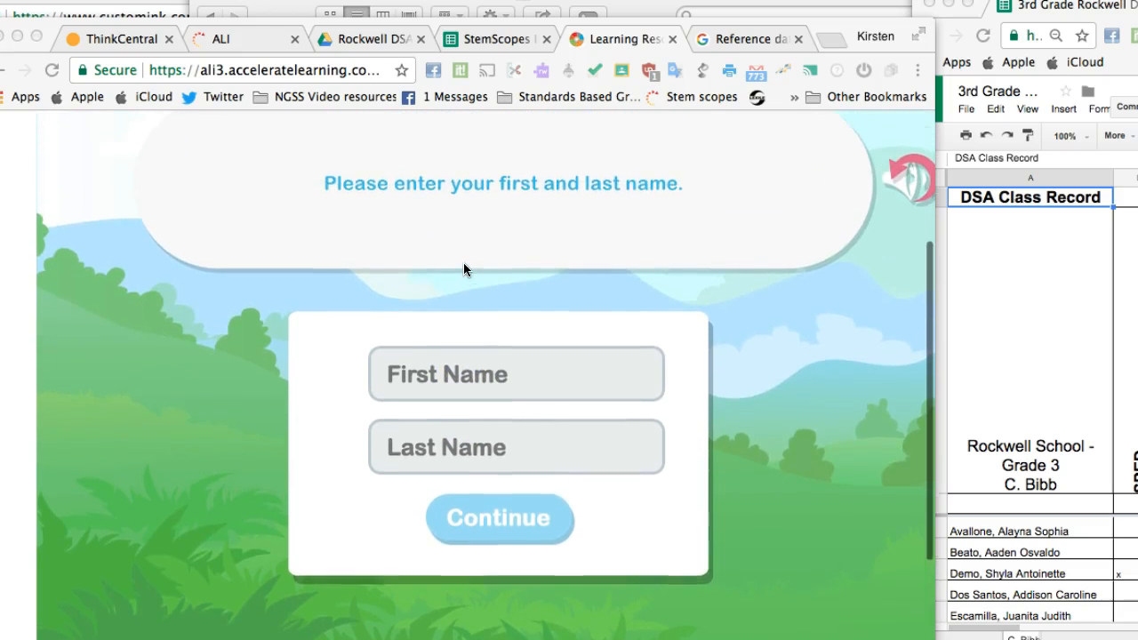
scroll(463, 266, "up", 2)
scroll(463, 266, "up", 1)
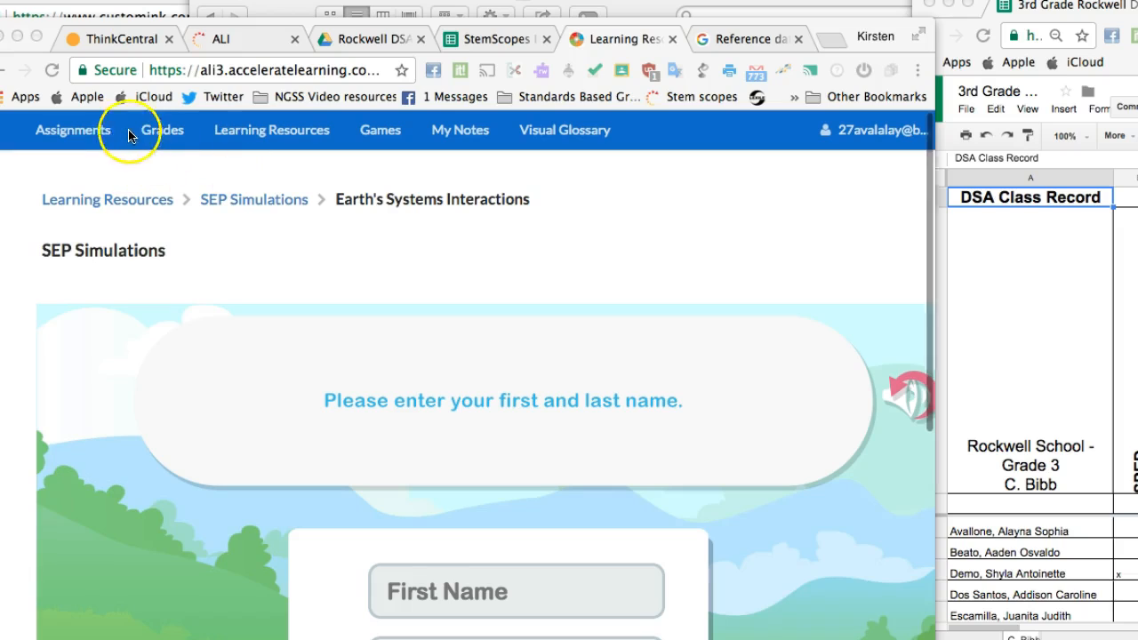
left_click(102, 142)
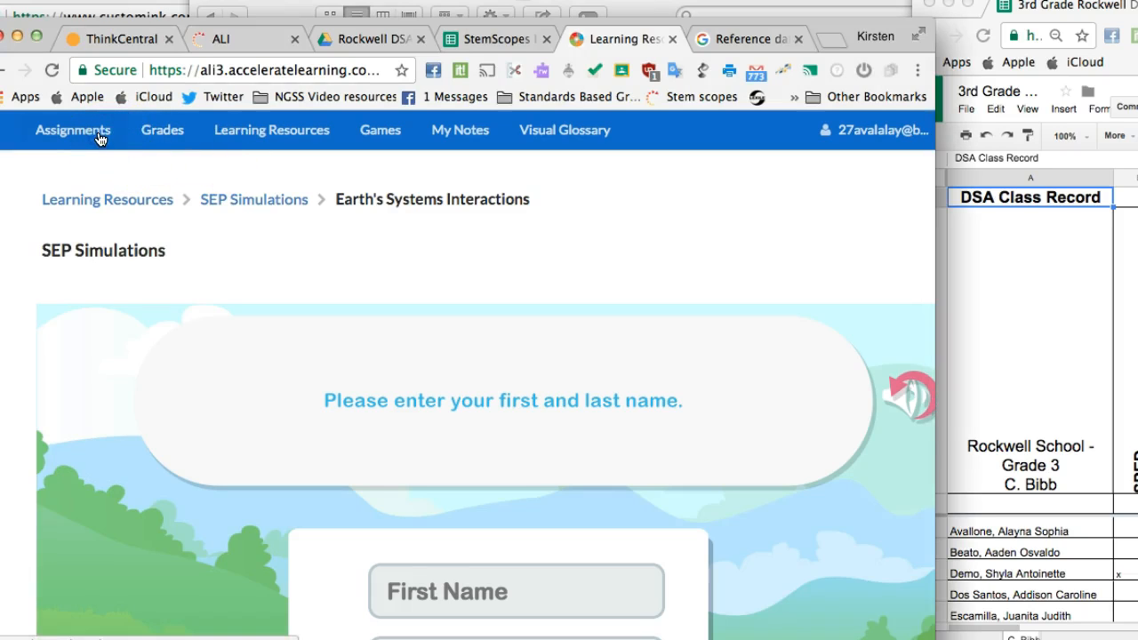
left_click(98, 134)
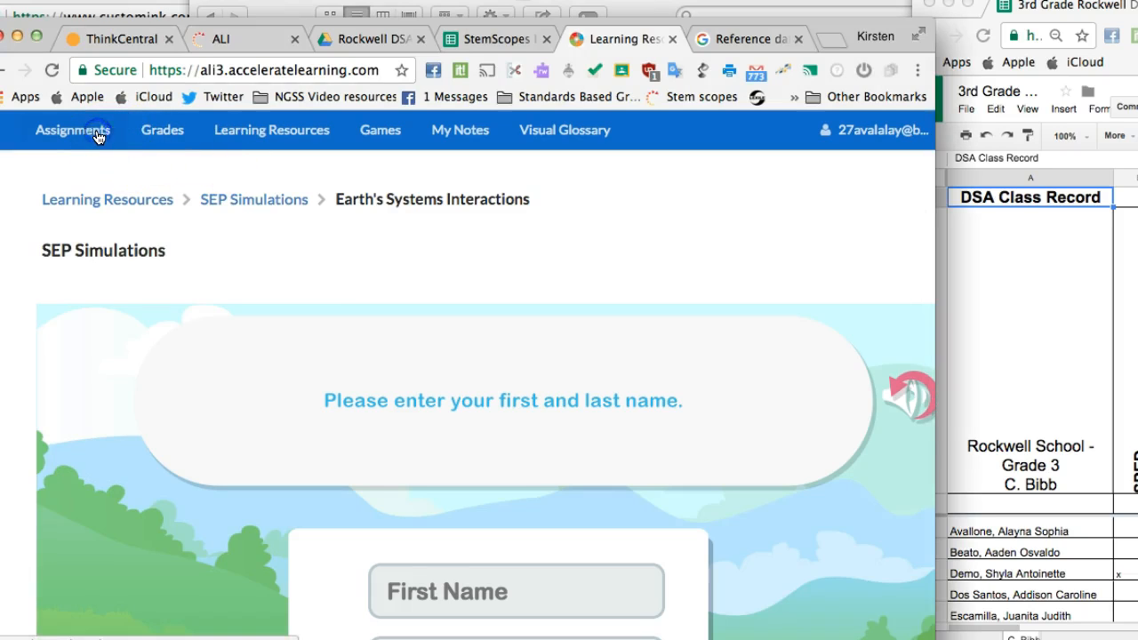